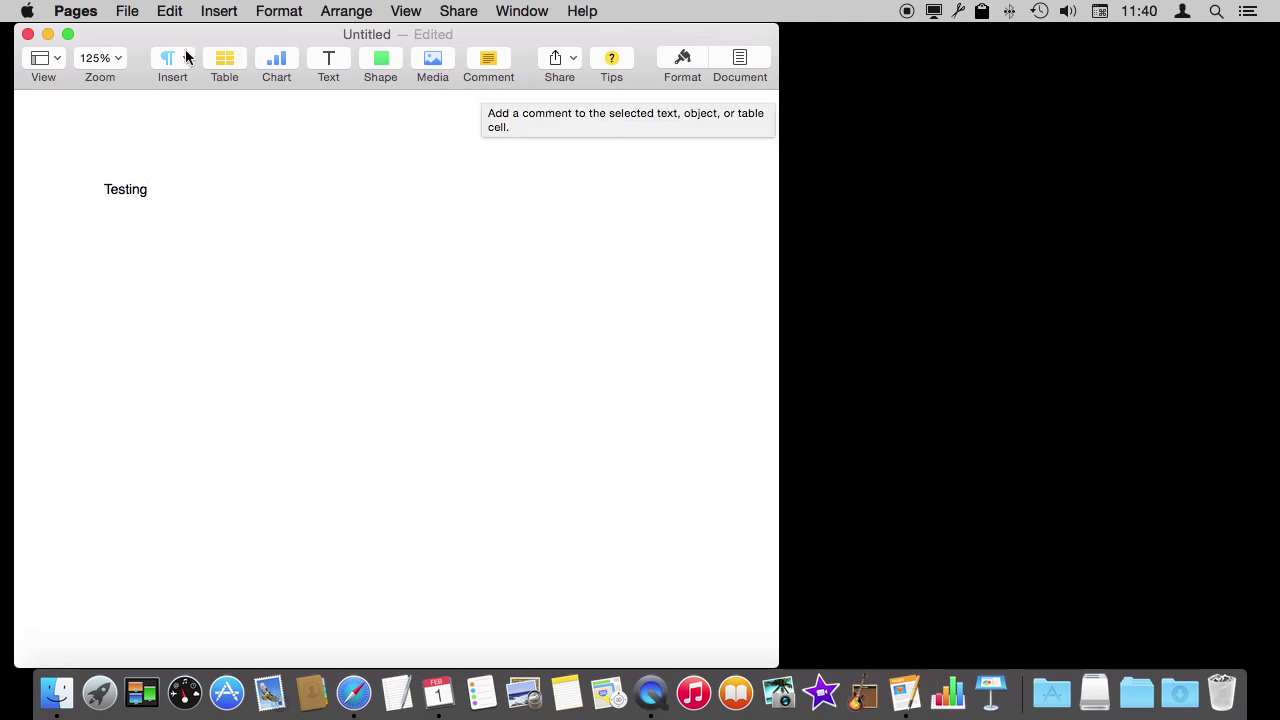
pyautogui.click(83, 14)
pyautogui.click(83, 14)
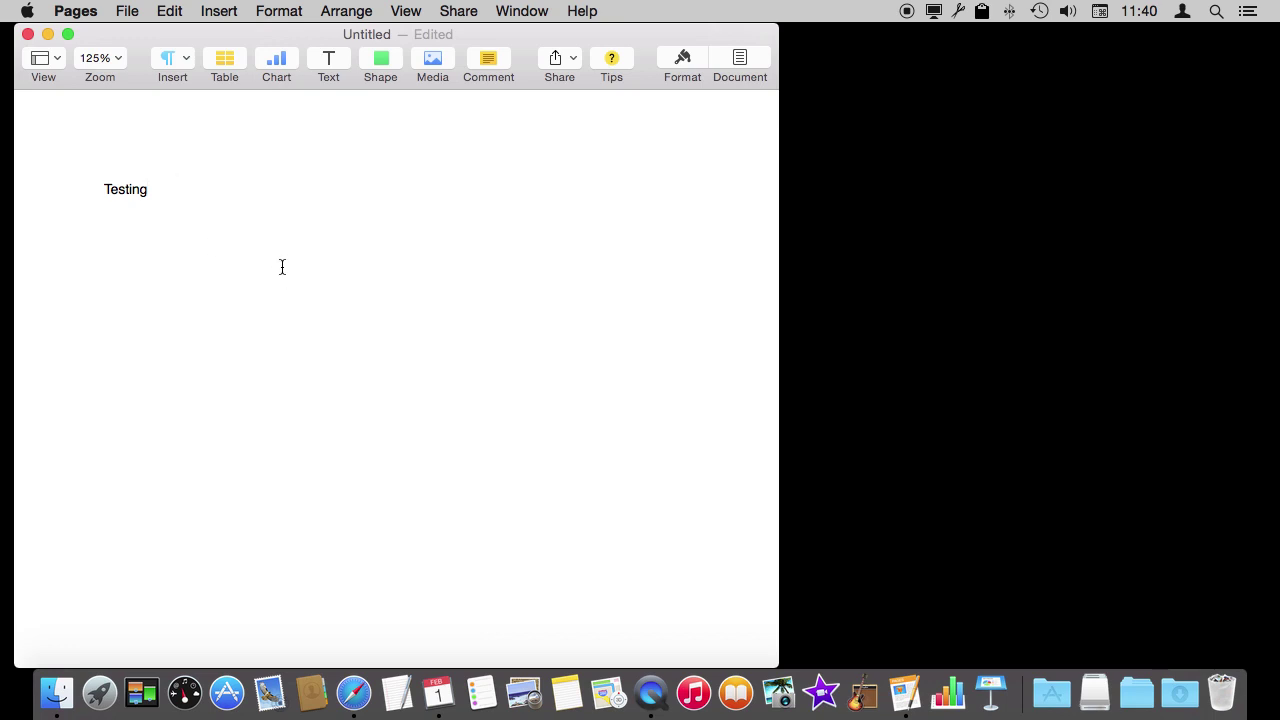
pyautogui.click(75, 11)
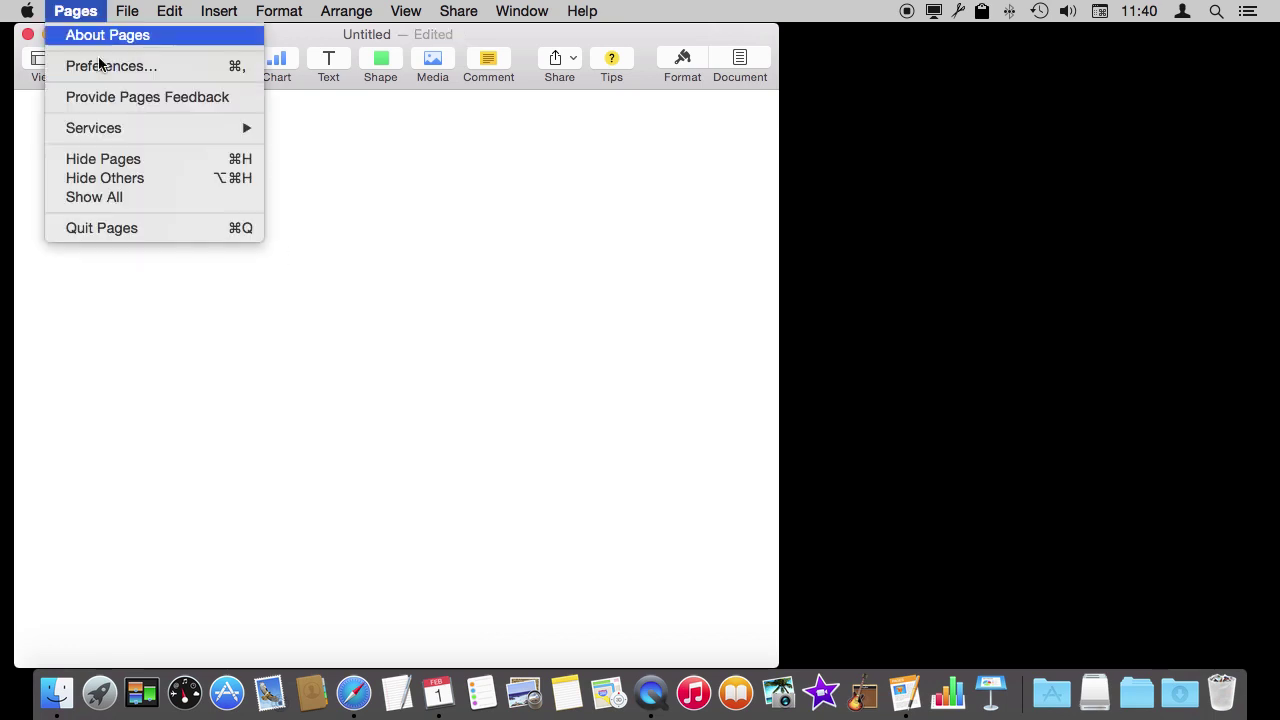
pyautogui.click(297, 34)
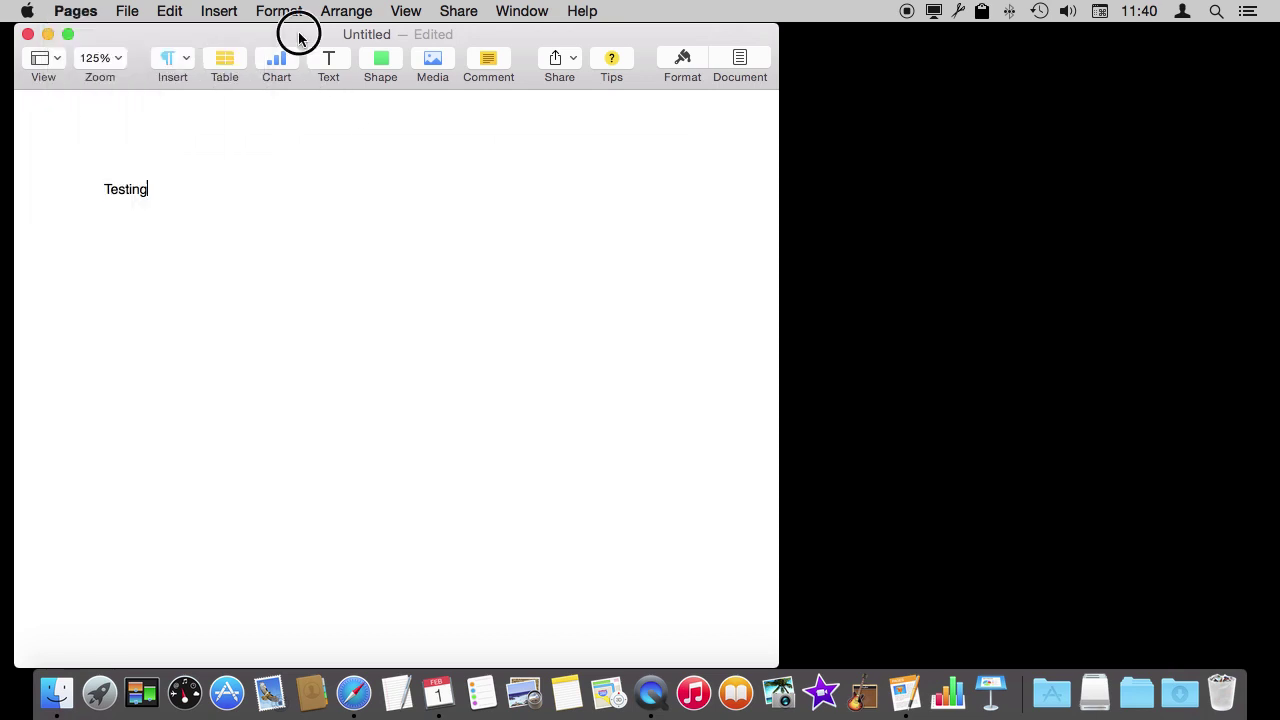
# - Minimize the Testing document window to the Dock and restore it
pyautogui.click(48, 35)
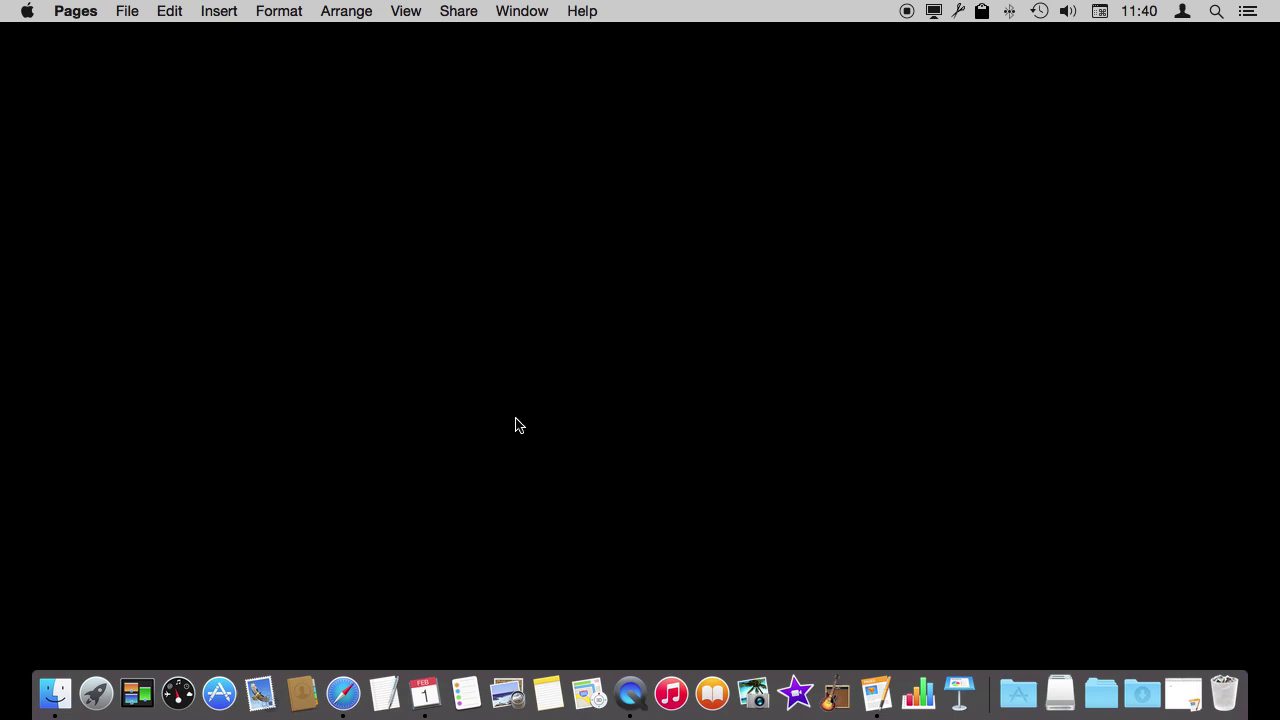
pyautogui.click(1185, 705)
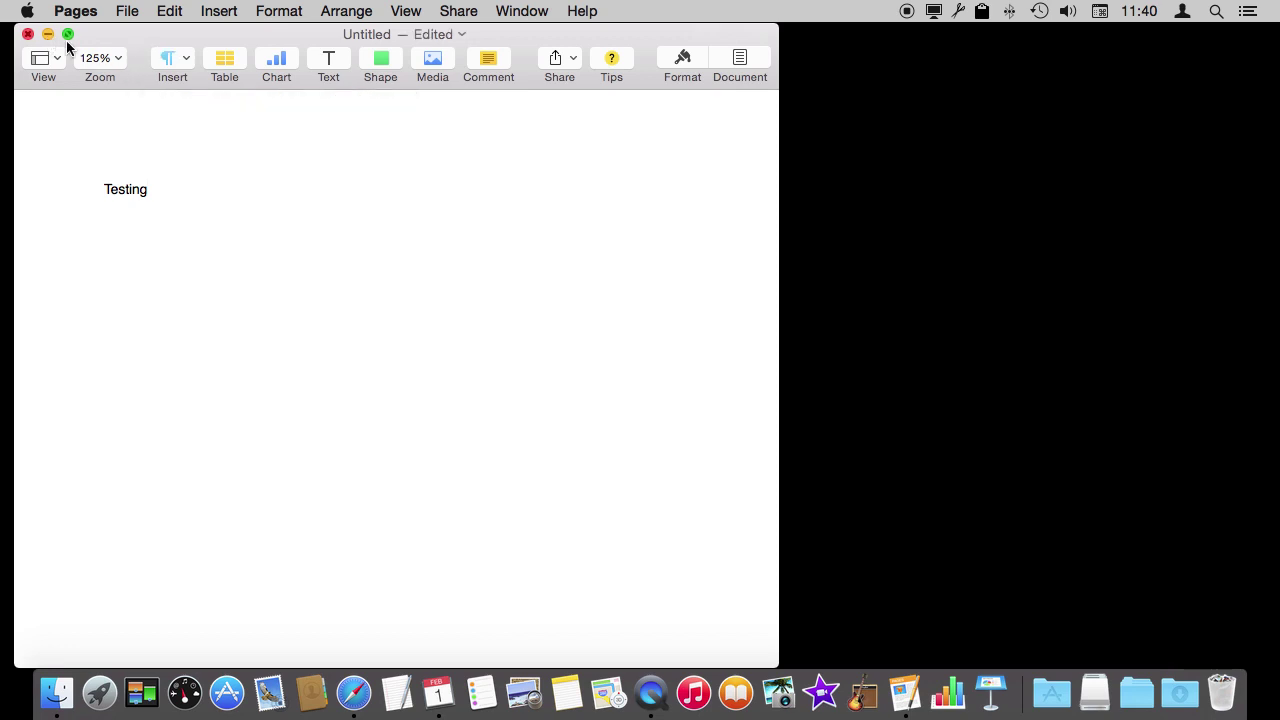
# - Create a document from the Geology 101 Report template and place its window, without the format sidebar, beside the Testing document
pyautogui.press('super+n')
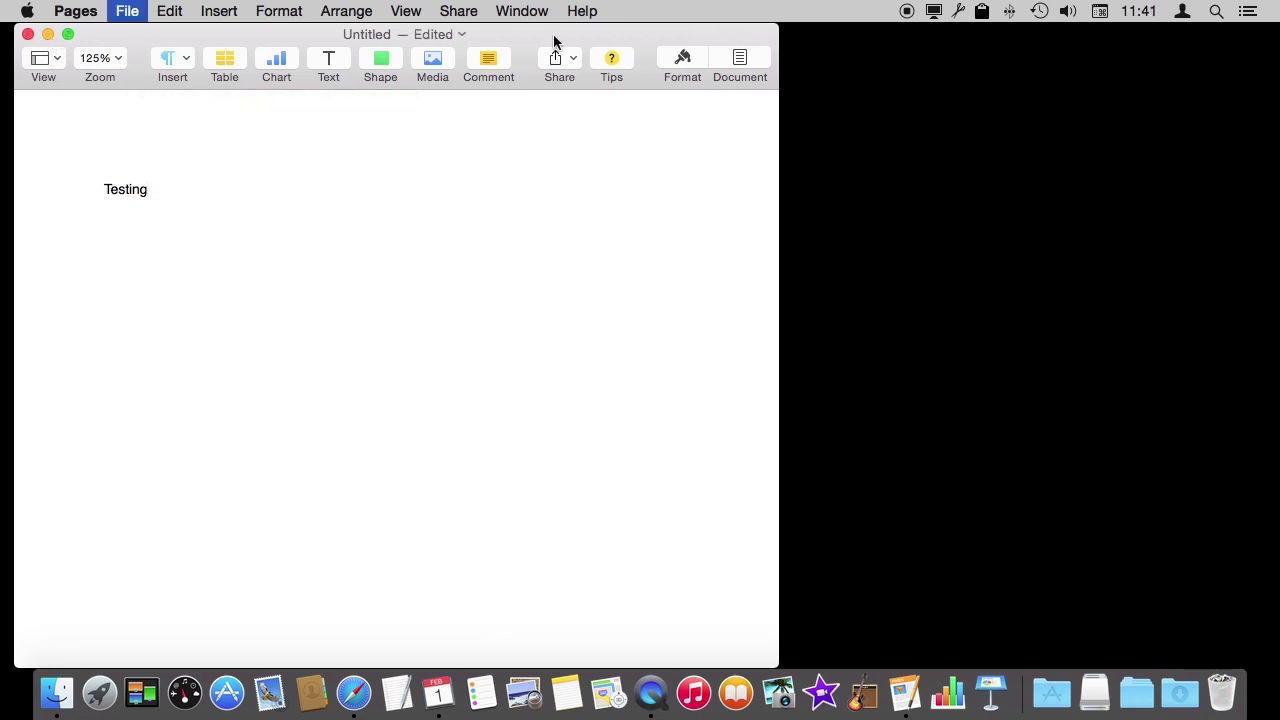
pyautogui.doubleClick(624, 445)
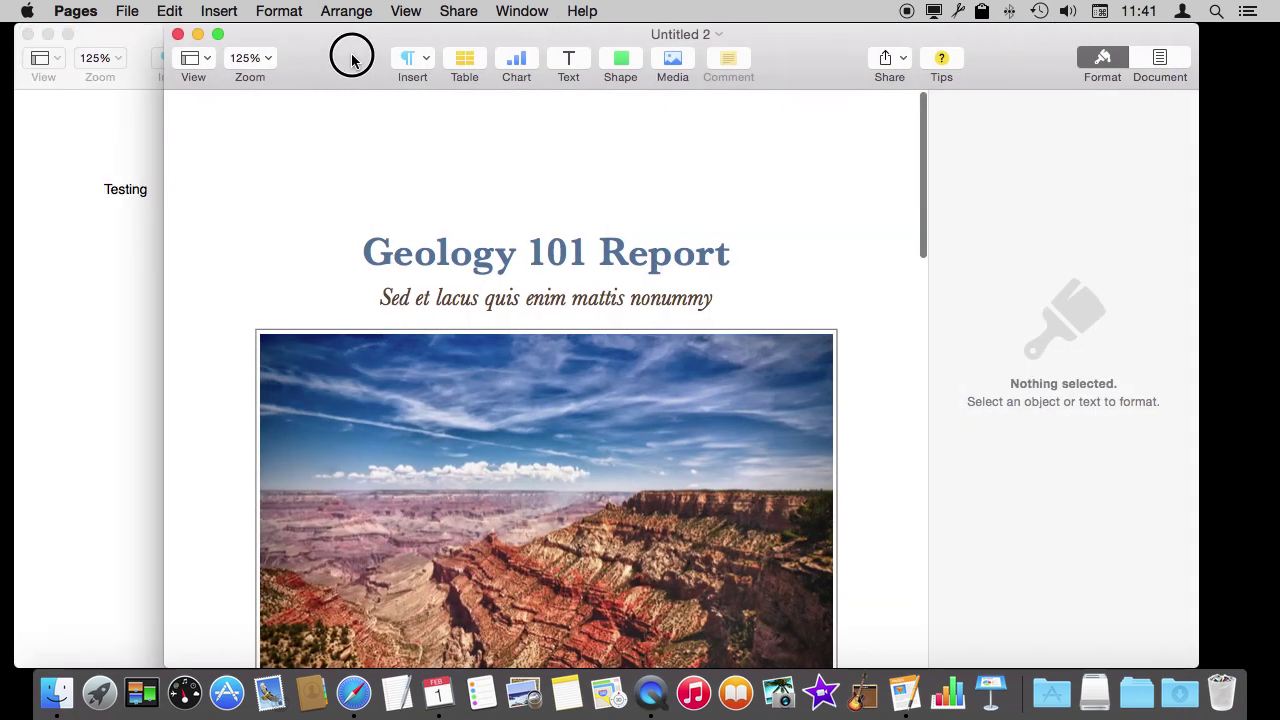
pyautogui.click(1110, 57)
pyautogui.moveTo(740, 50); pyautogui.dragTo(1016, 50)
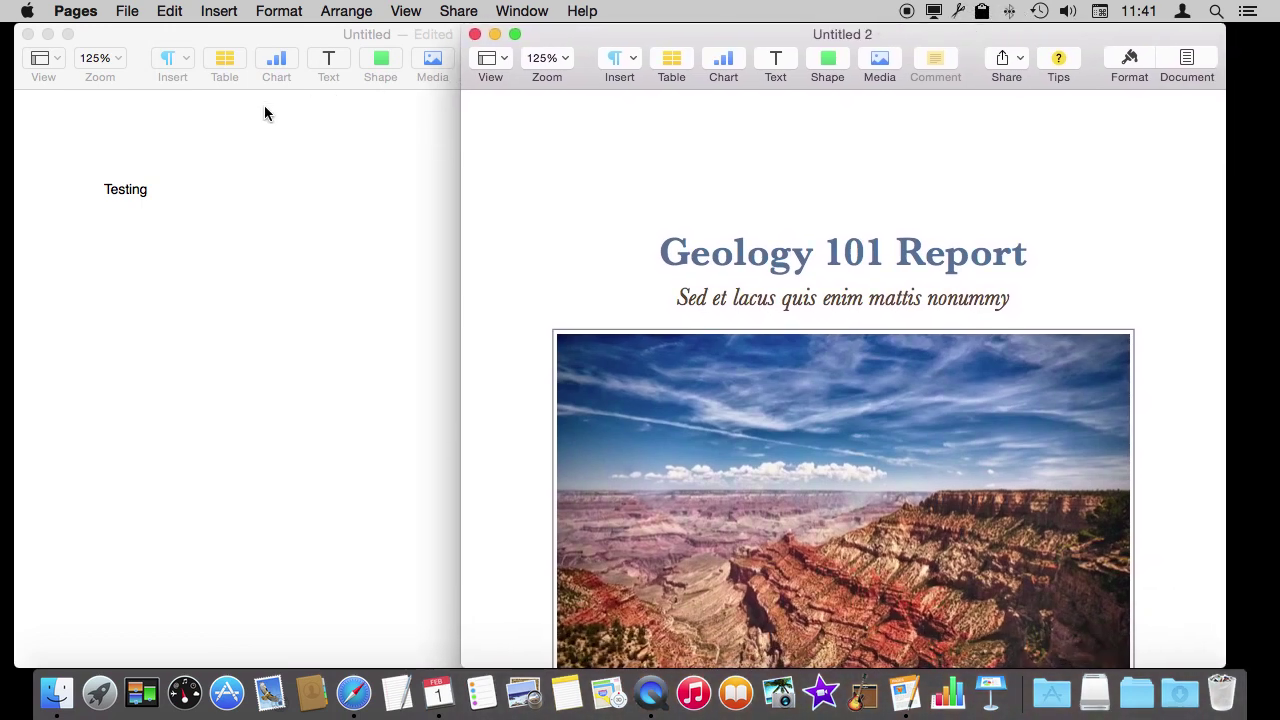
# - Bring each document window to the front in turn, and minimize and restore only the Geology 101 Report window
pyautogui.click(437, 33)
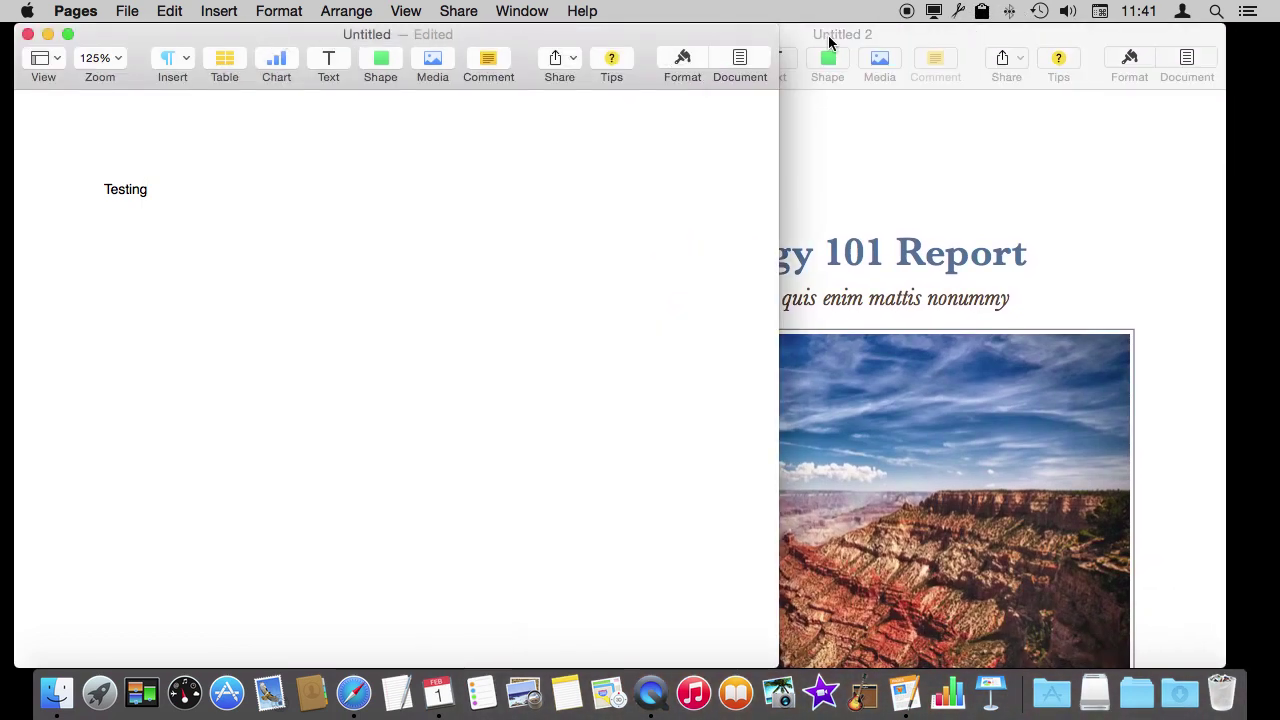
pyautogui.click(914, 38)
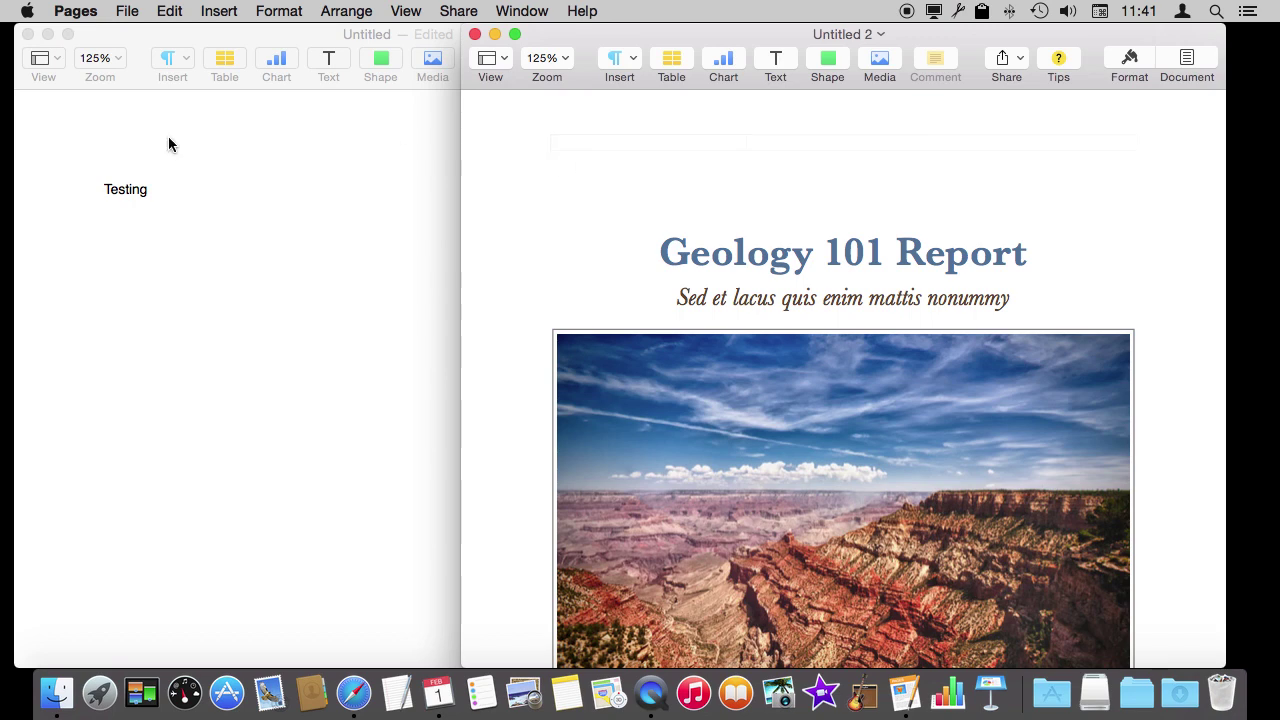
pyautogui.click(495, 34)
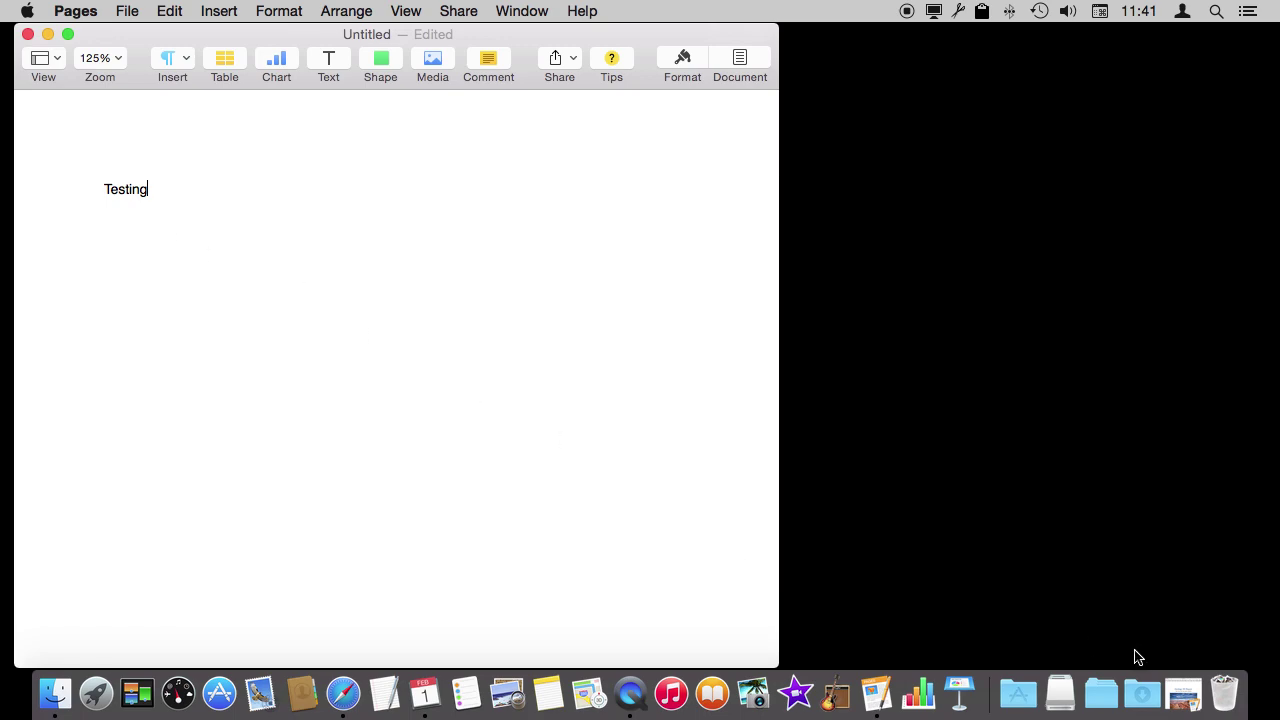
pyautogui.click(1180, 690)
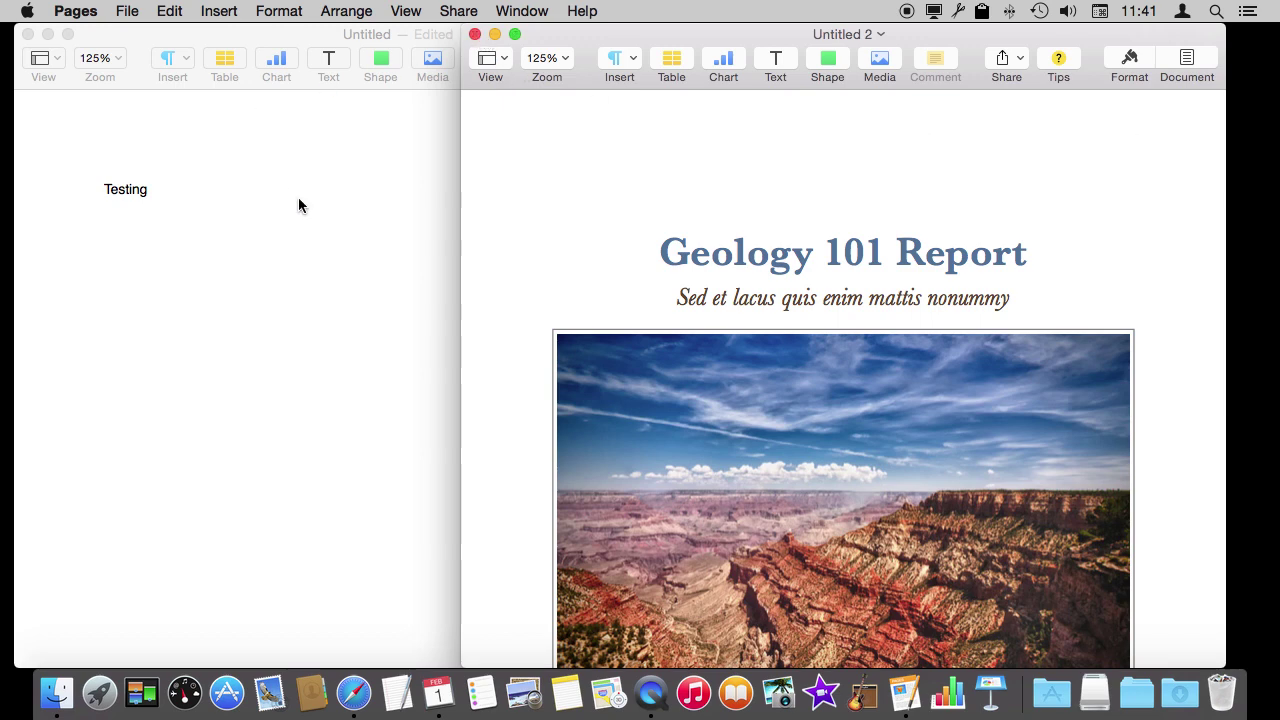
# - Minimize both document windows to the Dock and restore them both, starting with the Geology 101 Report
pyautogui.click(230, 42)
pyautogui.moveTo(524, 127)
pyautogui.click(495, 35)
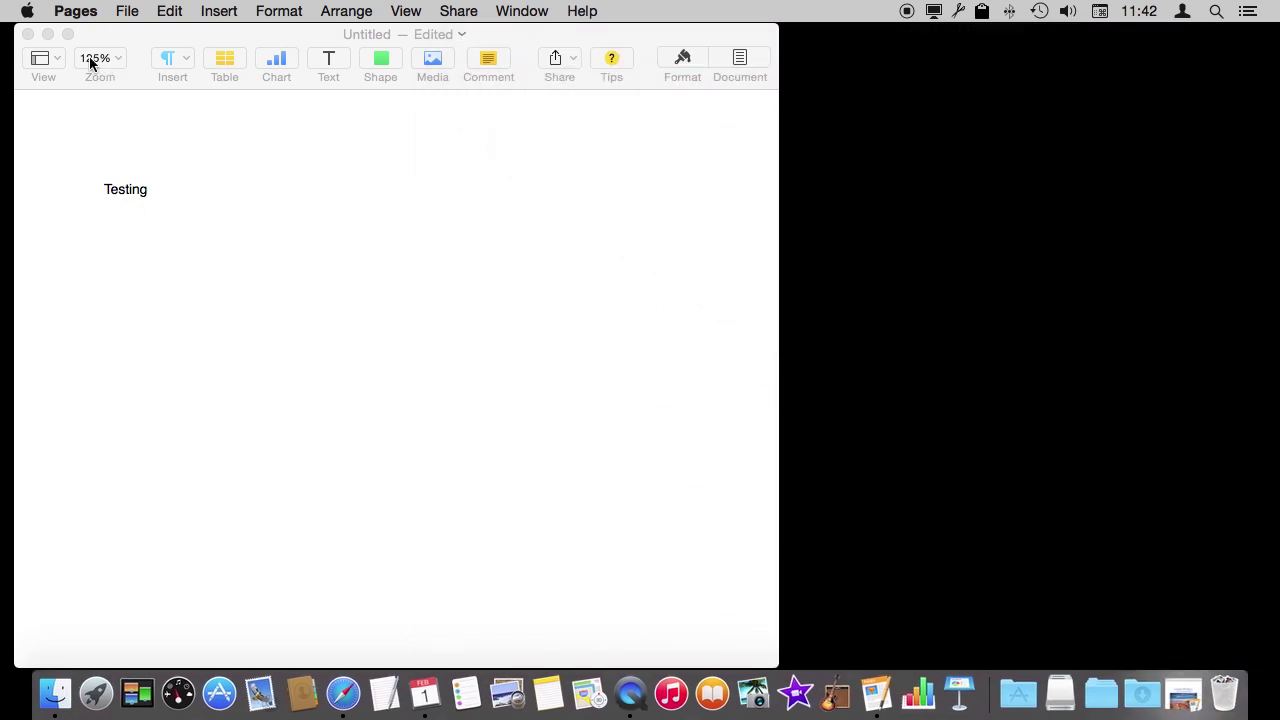
pyautogui.click(48, 35)
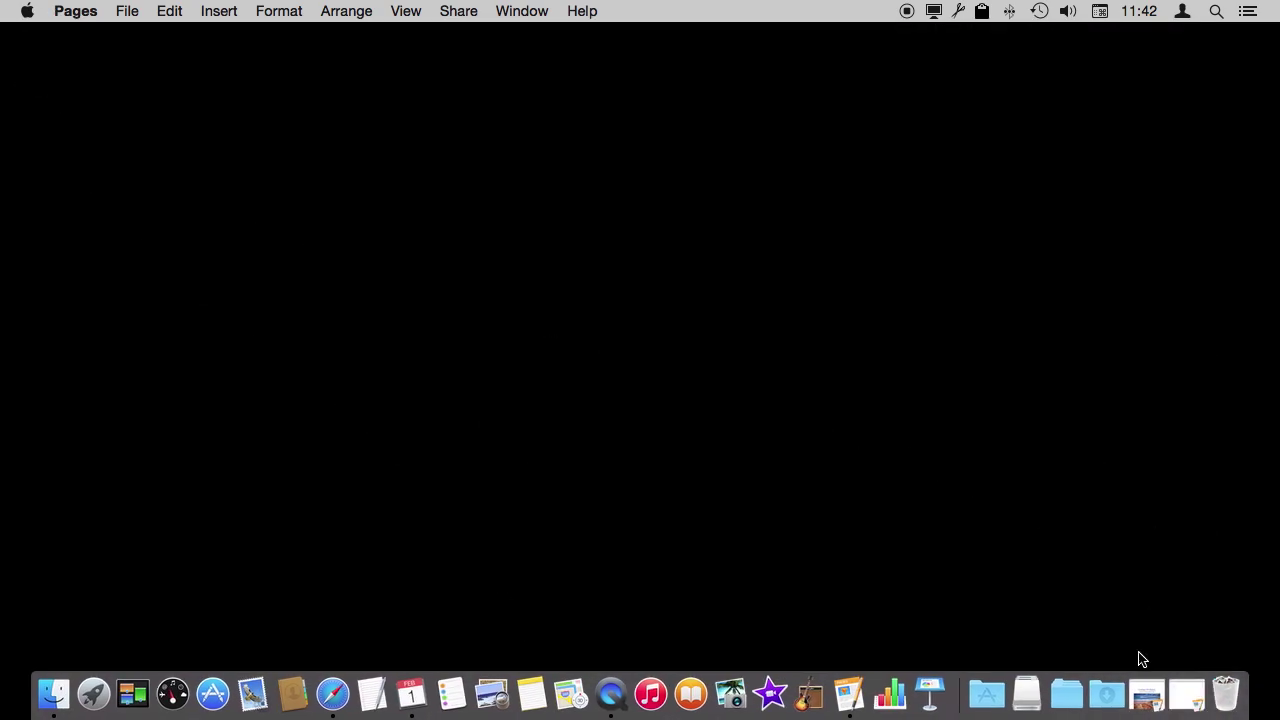
pyautogui.click(1146, 695)
pyautogui.click(1188, 702)
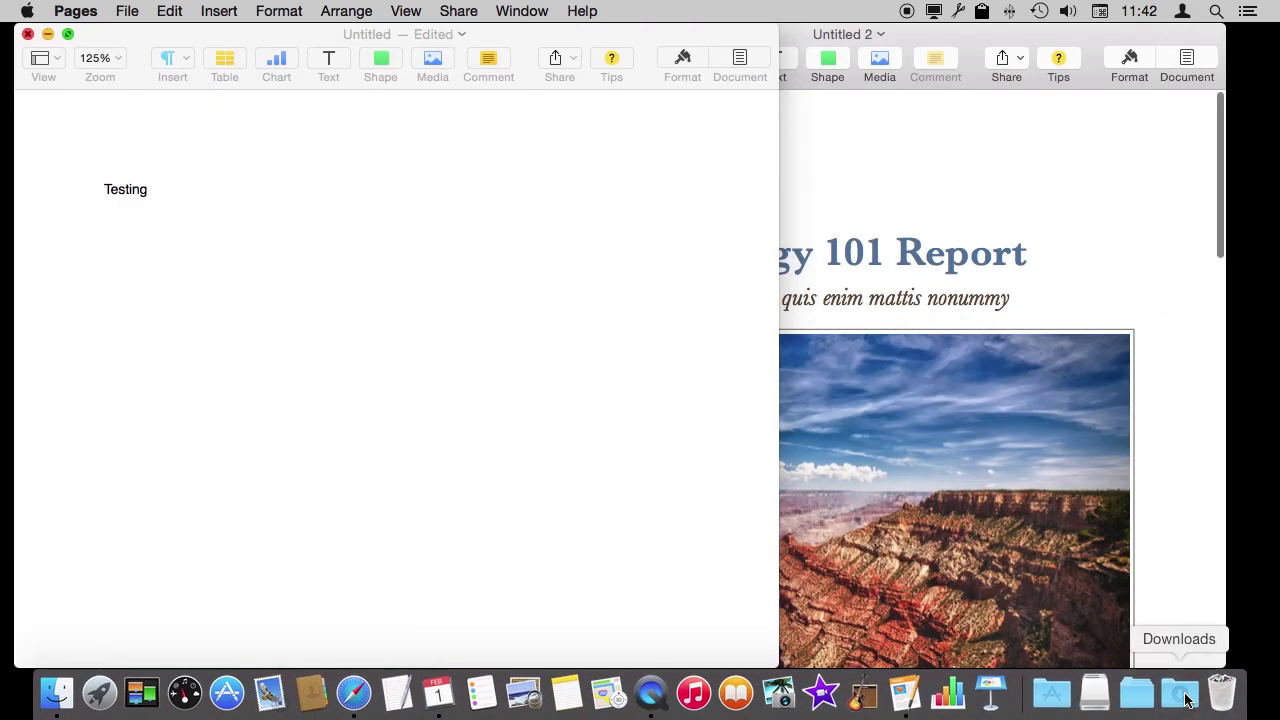
# - Hide Pages with both of its document windows and bring the application back from the Dock
pyautogui.click(120, 327)
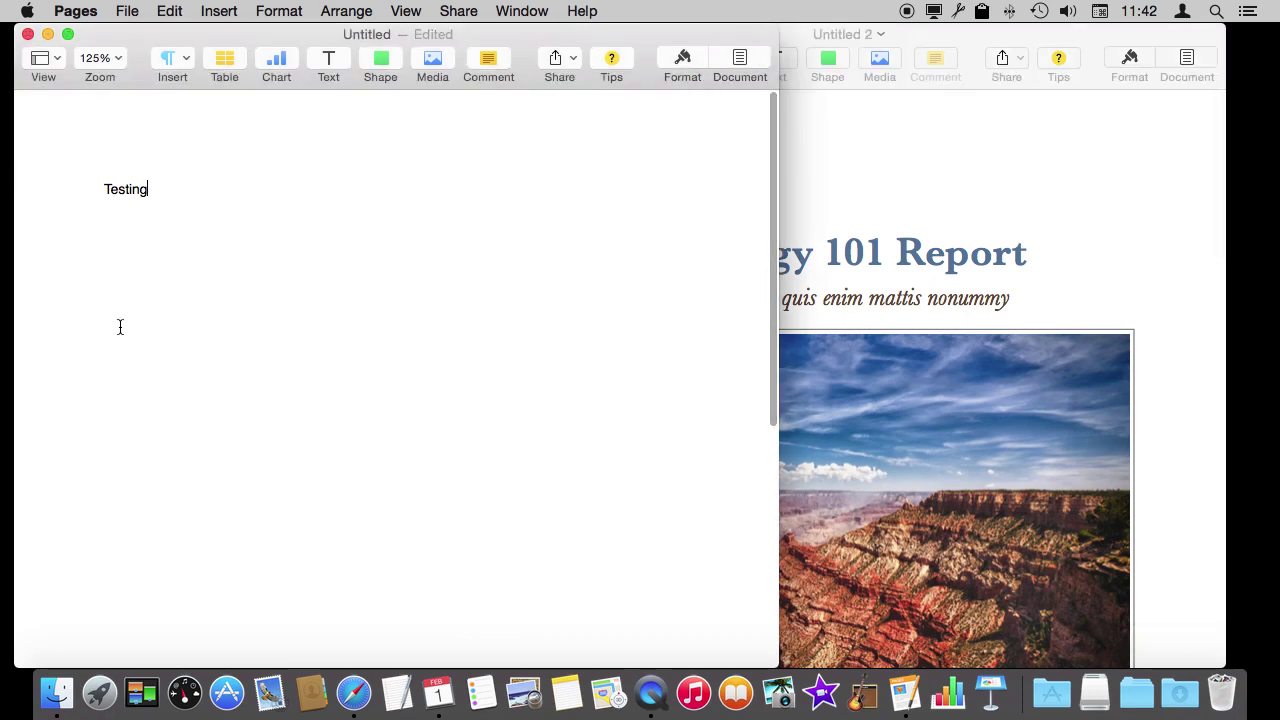
pyautogui.click(78, 12)
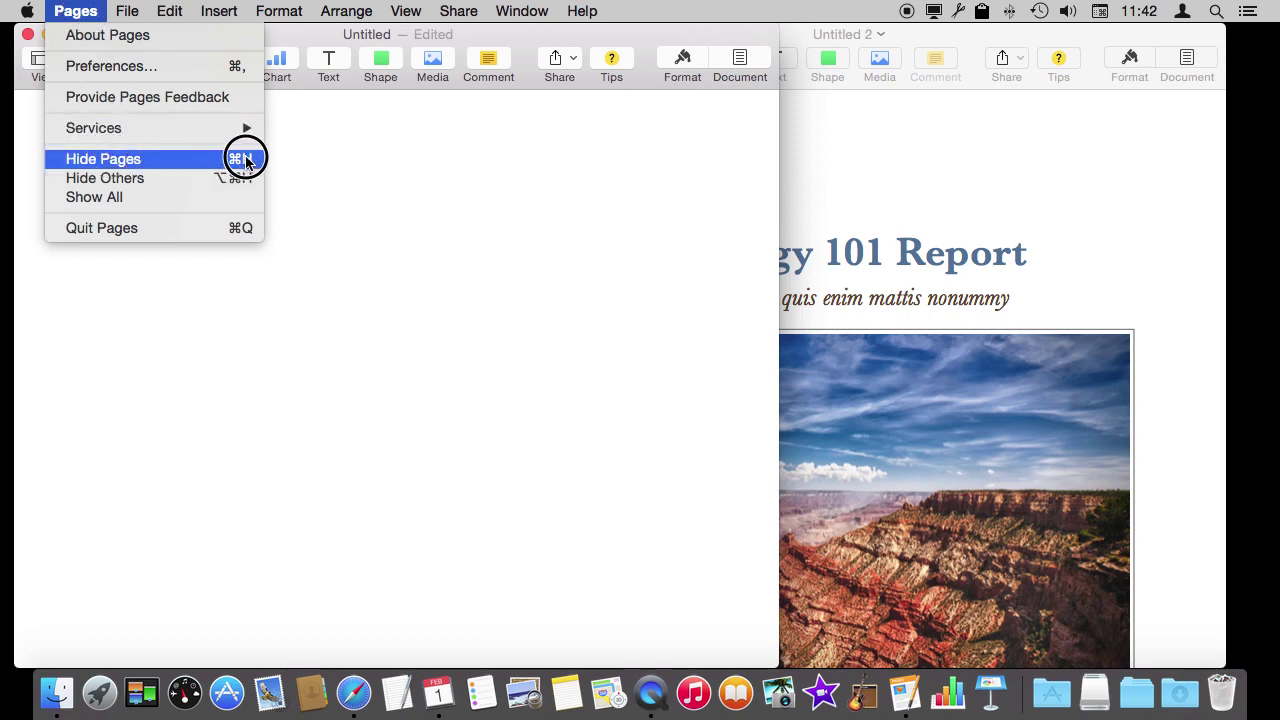
pyautogui.click(378, 176)
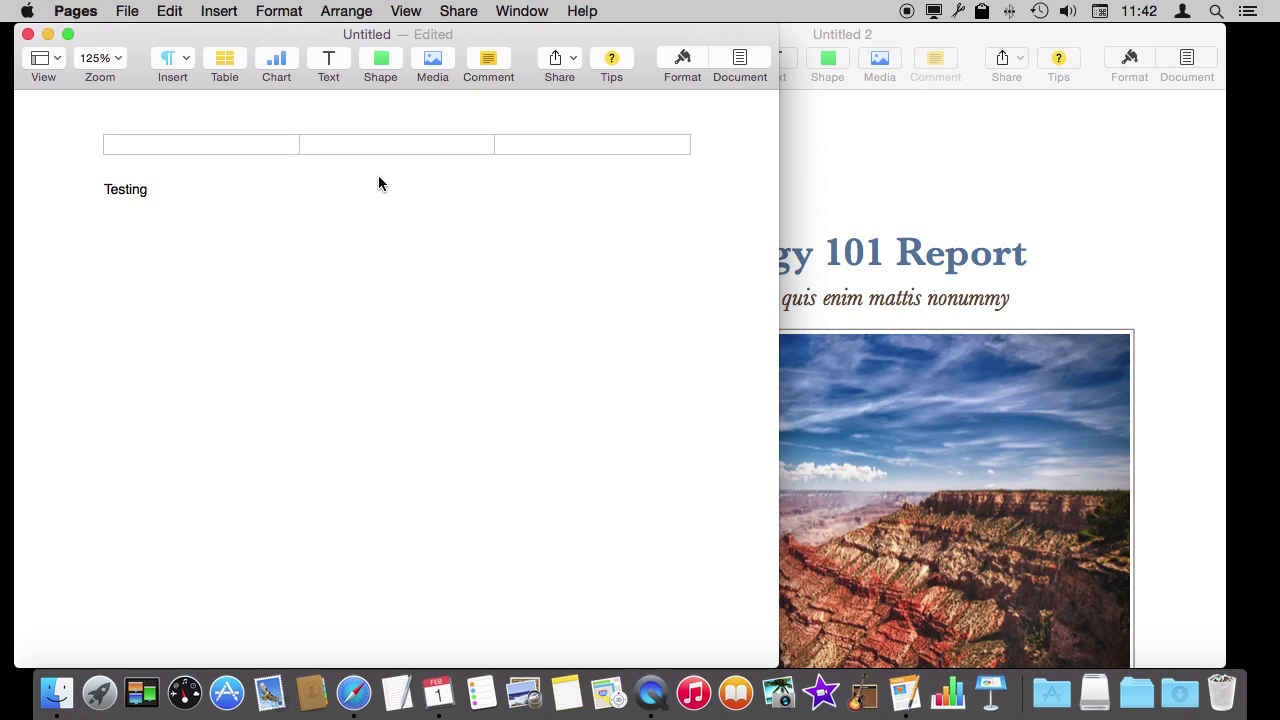
pyautogui.press('super+h')
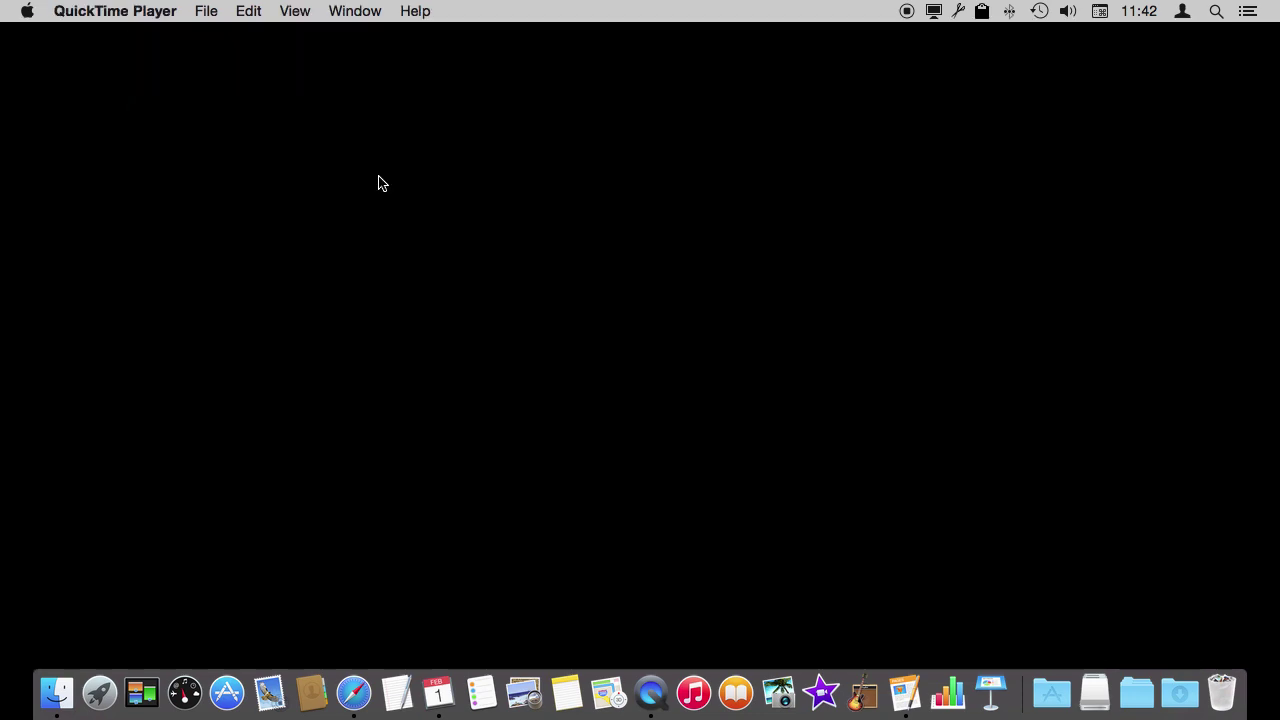
pyautogui.click(910, 698)
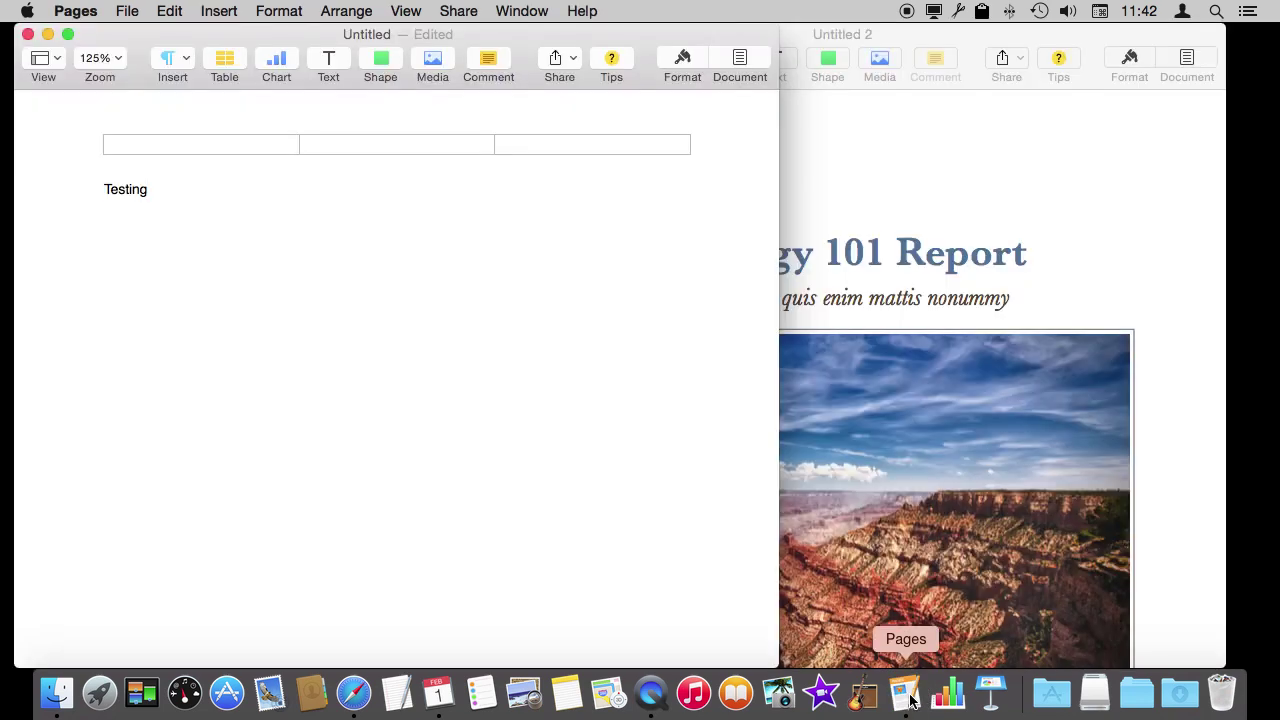
# - Hide Pages again and return to it through the application switcher
pyautogui.press('super+h')
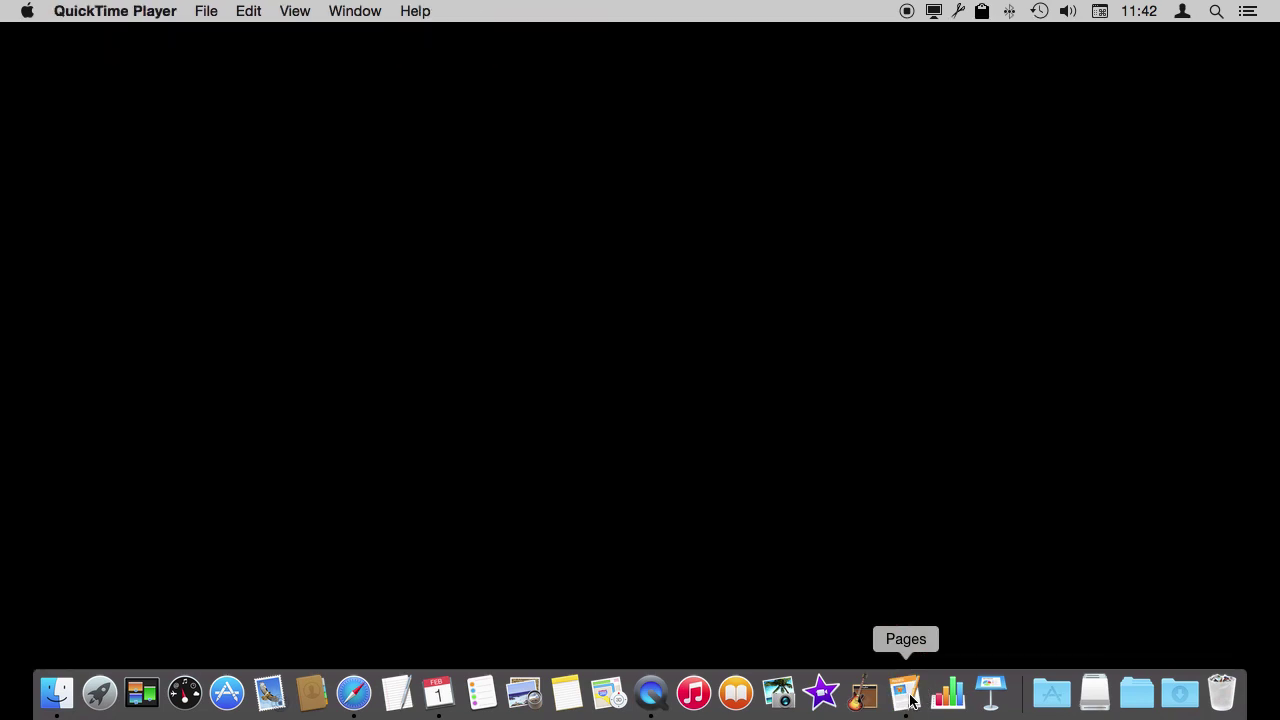
pyautogui.press('super+Tab')
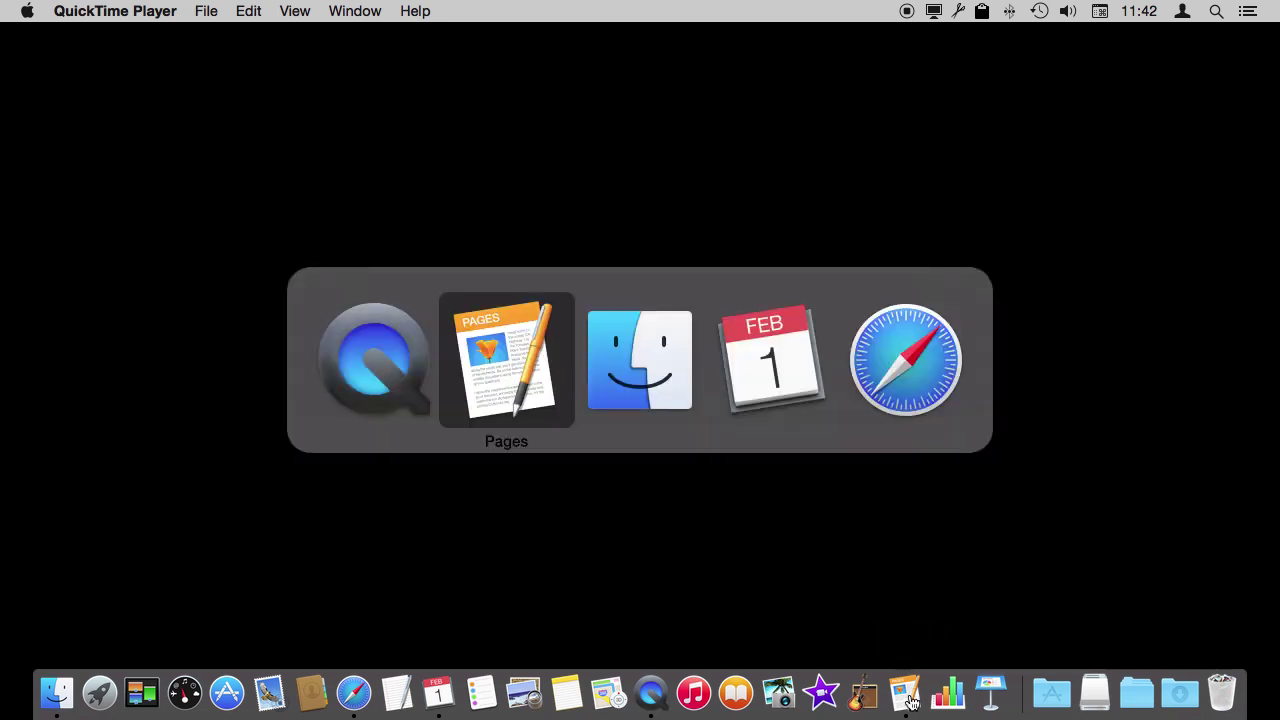
pyautogui.press('super+Tab')
pyautogui.press('super+Tab')
pyautogui.press('super+Tab')
pyautogui.press('super+Tab')
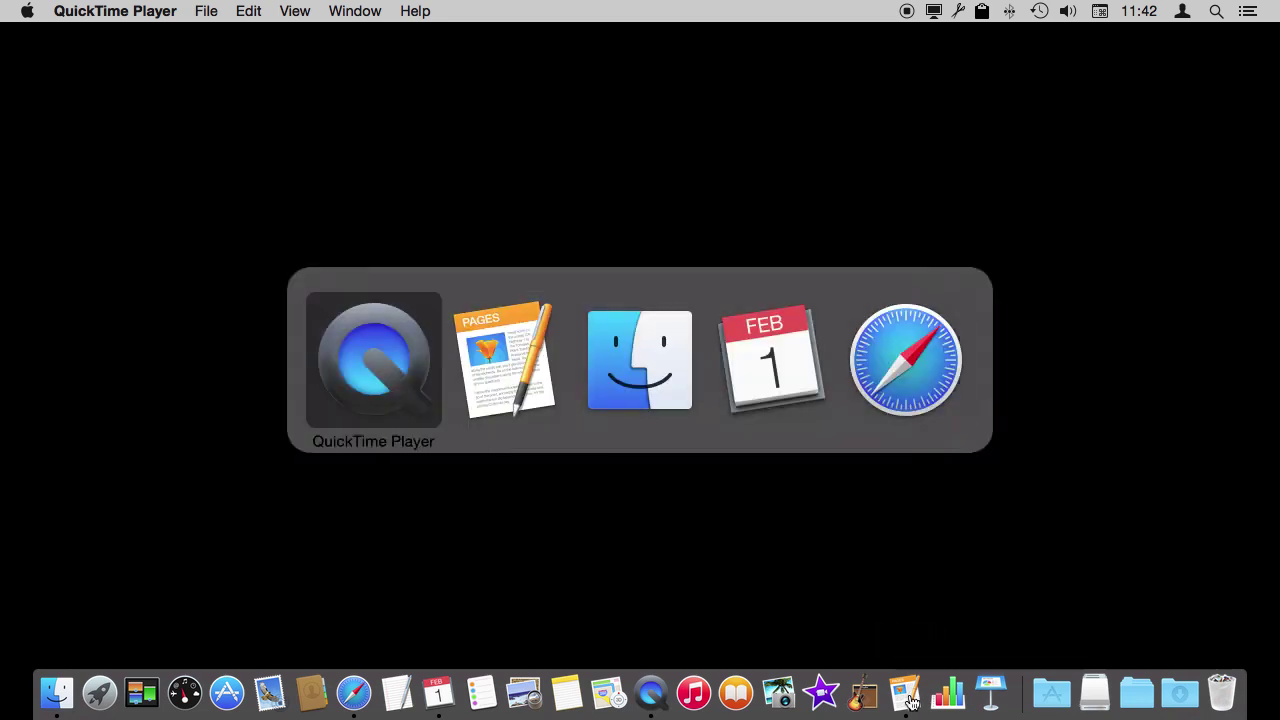
pyautogui.press('super+Tab')
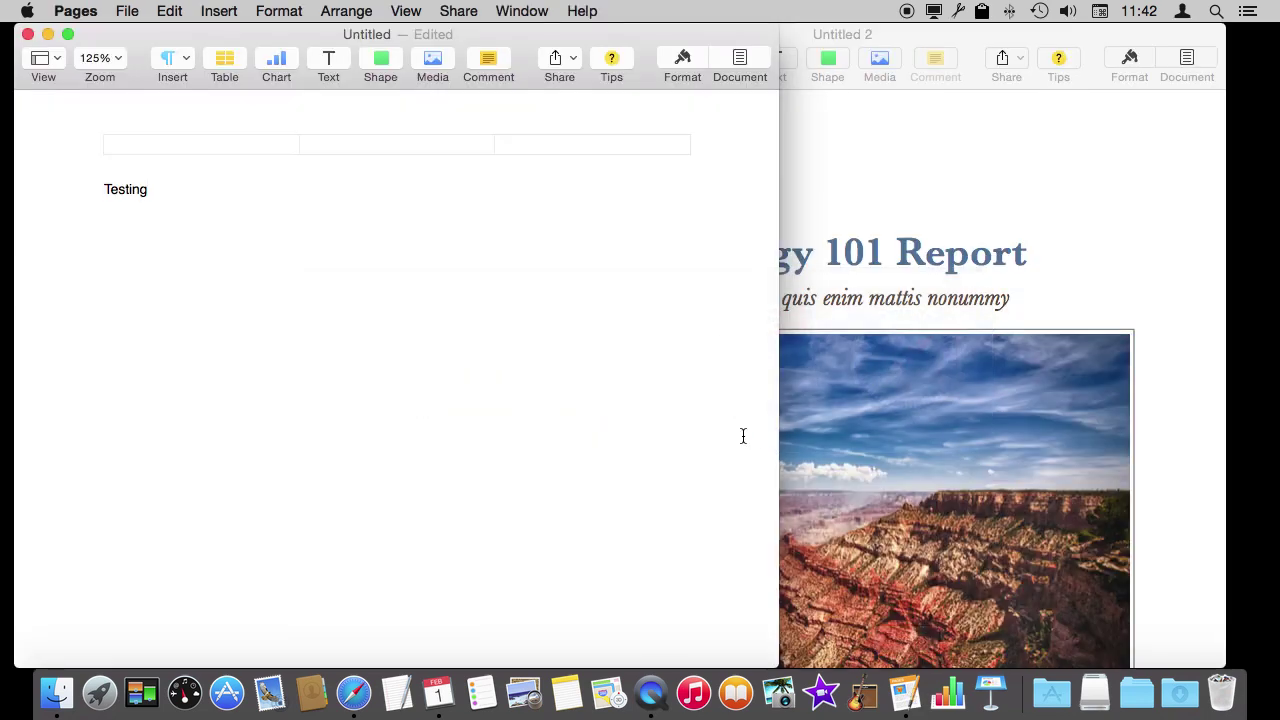
# - Minimize both Pages document windows to the Dock and switch to Calendar
pyautogui.click(48, 35)
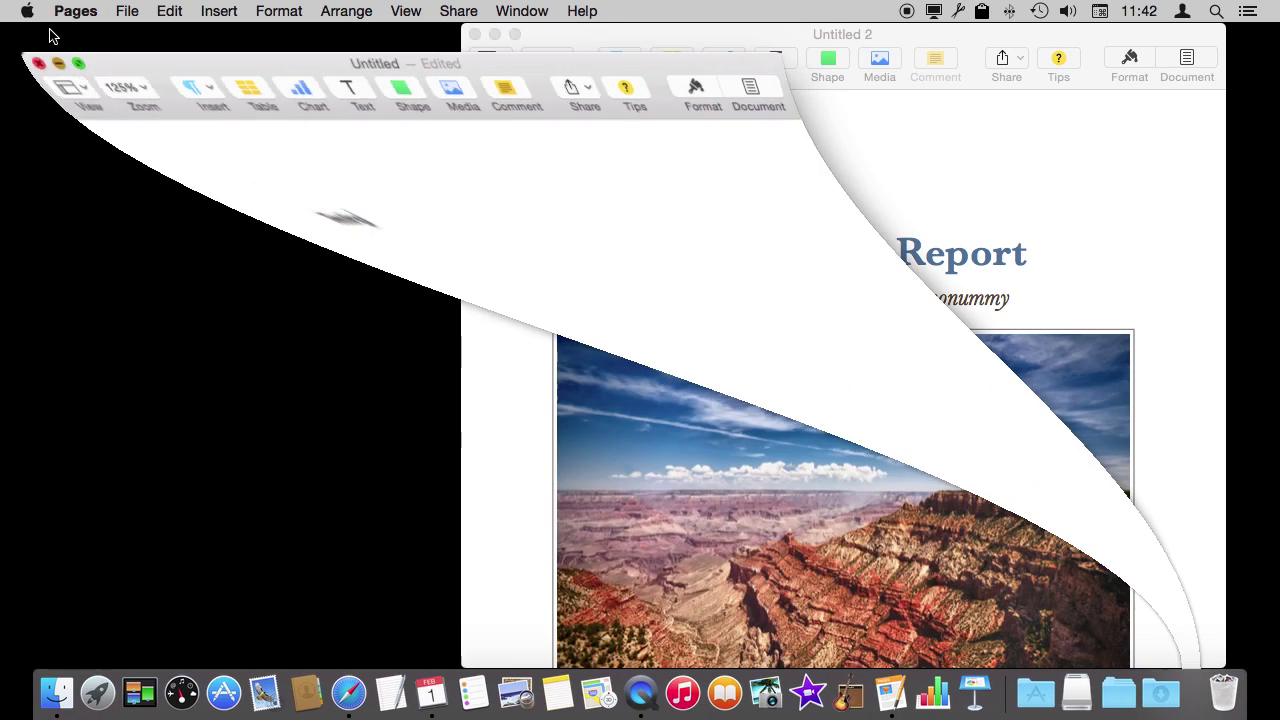
pyautogui.click(495, 35)
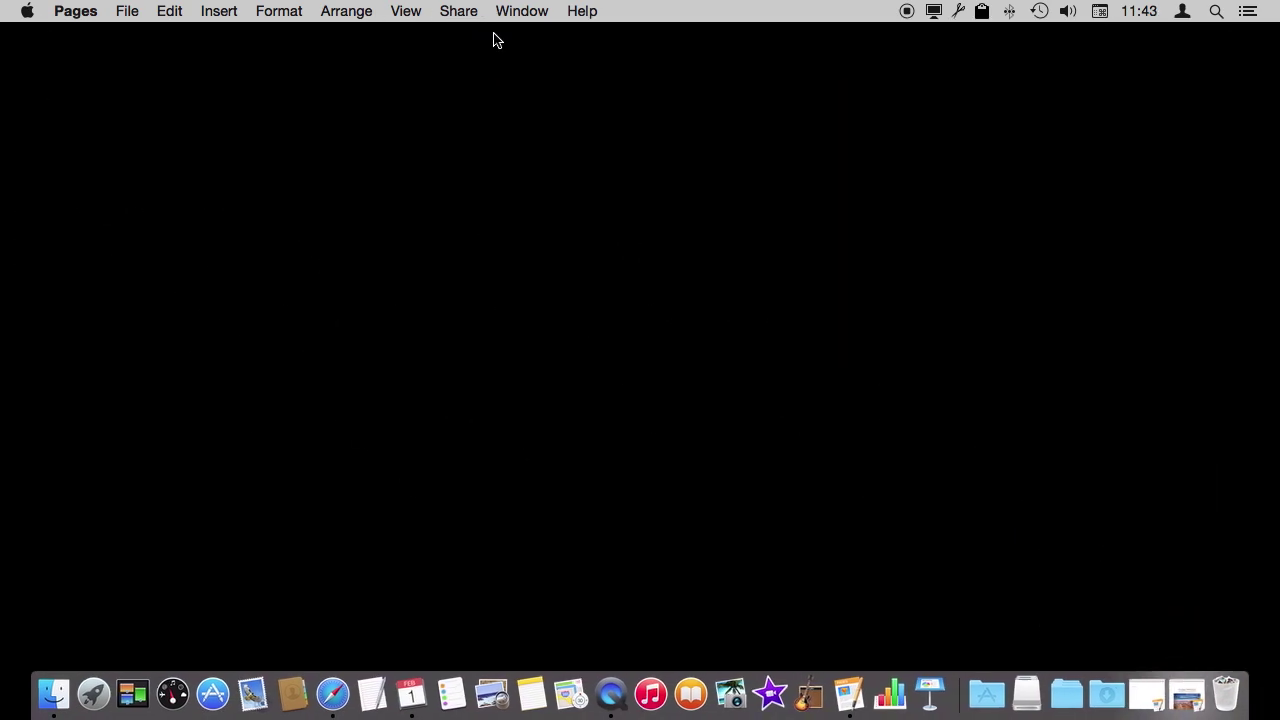
pyautogui.press('super+Tab')
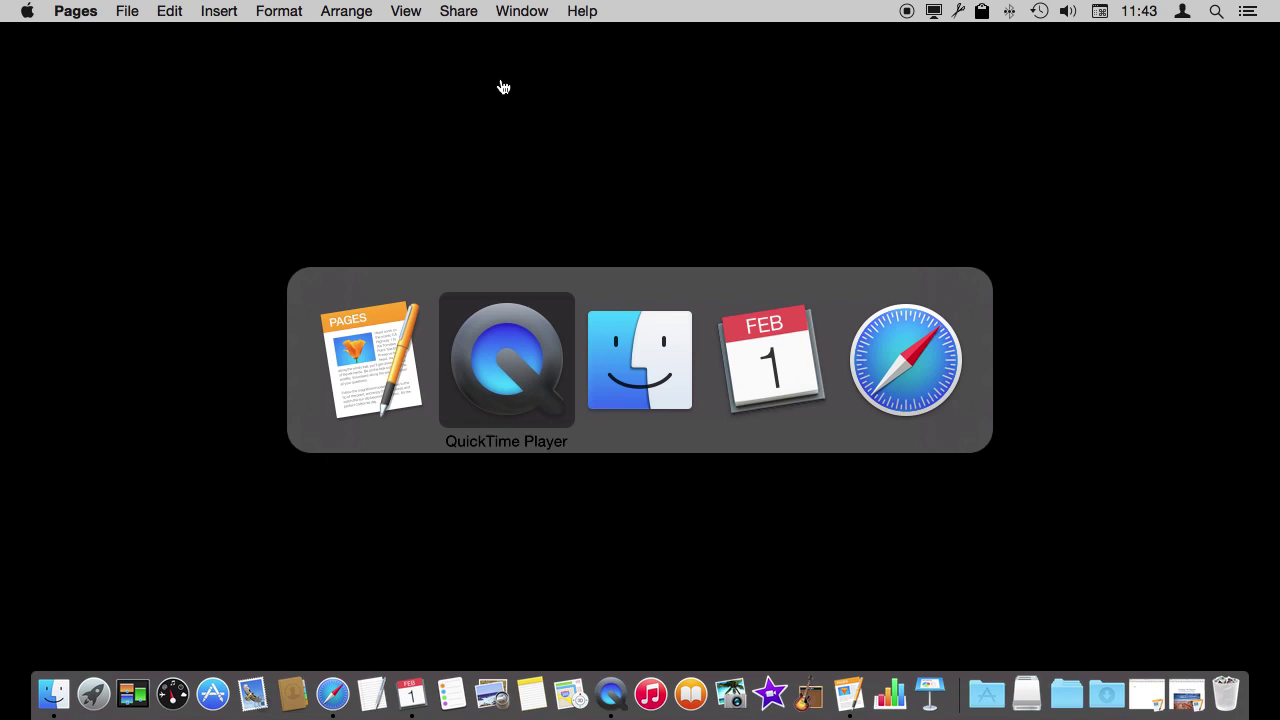
pyautogui.press('super+Tab')
pyautogui.press('super+Tab')
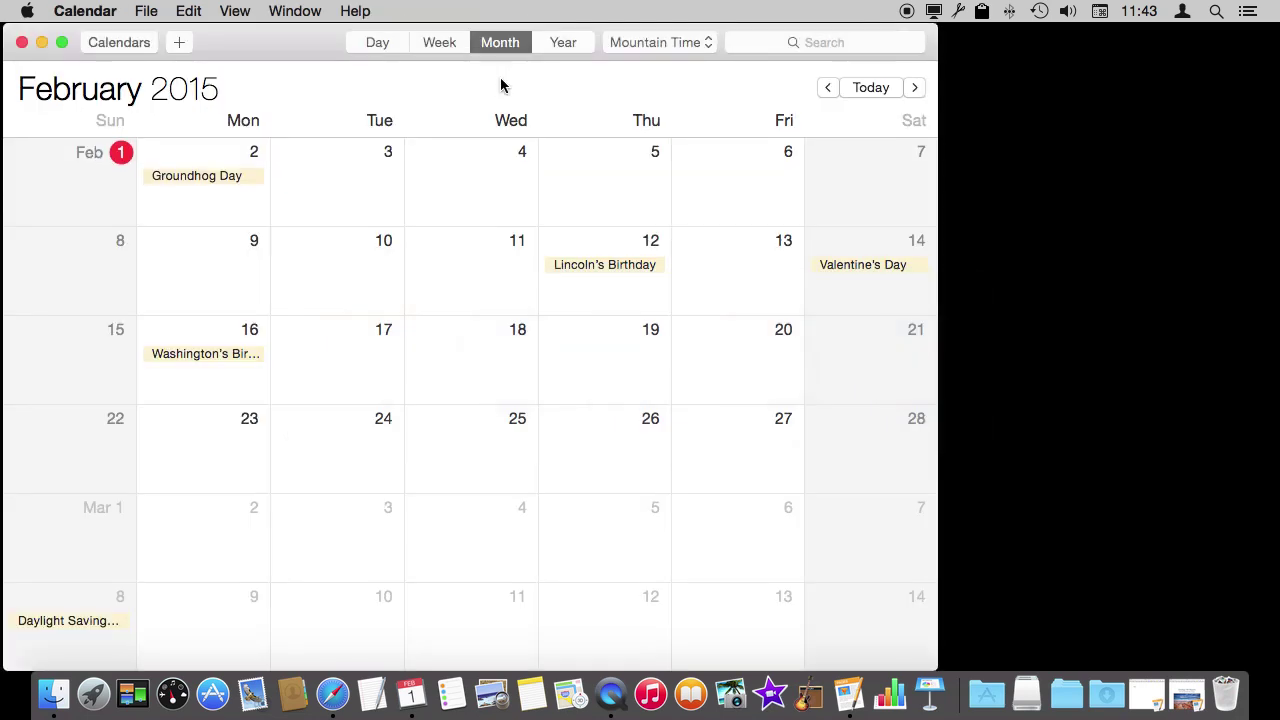
# - Switch back to Pages and restore the minimized Testing and Geology 101 Report windows from the Dock
pyautogui.press('super+Tab')
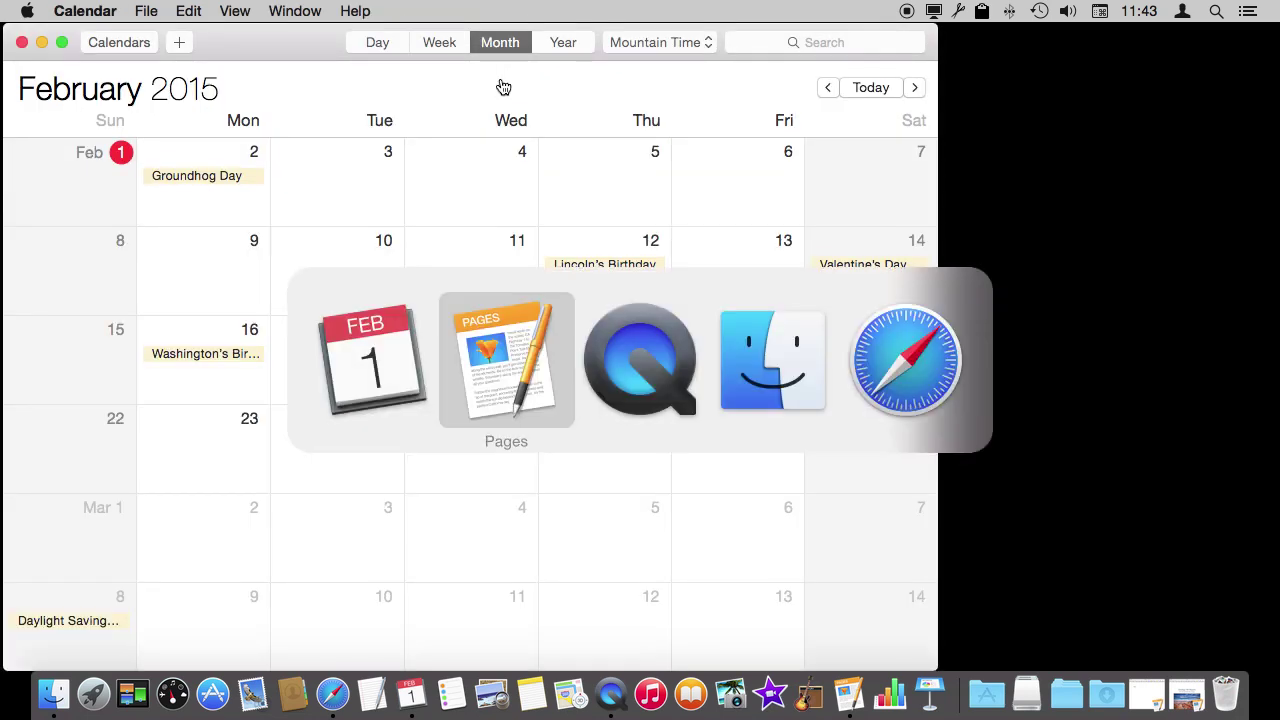
pyautogui.press('super+Tab')
pyautogui.press('super+Tab')
pyautogui.press('super+Tab')
pyautogui.press('super+Tab')
pyautogui.press('super+Tab')
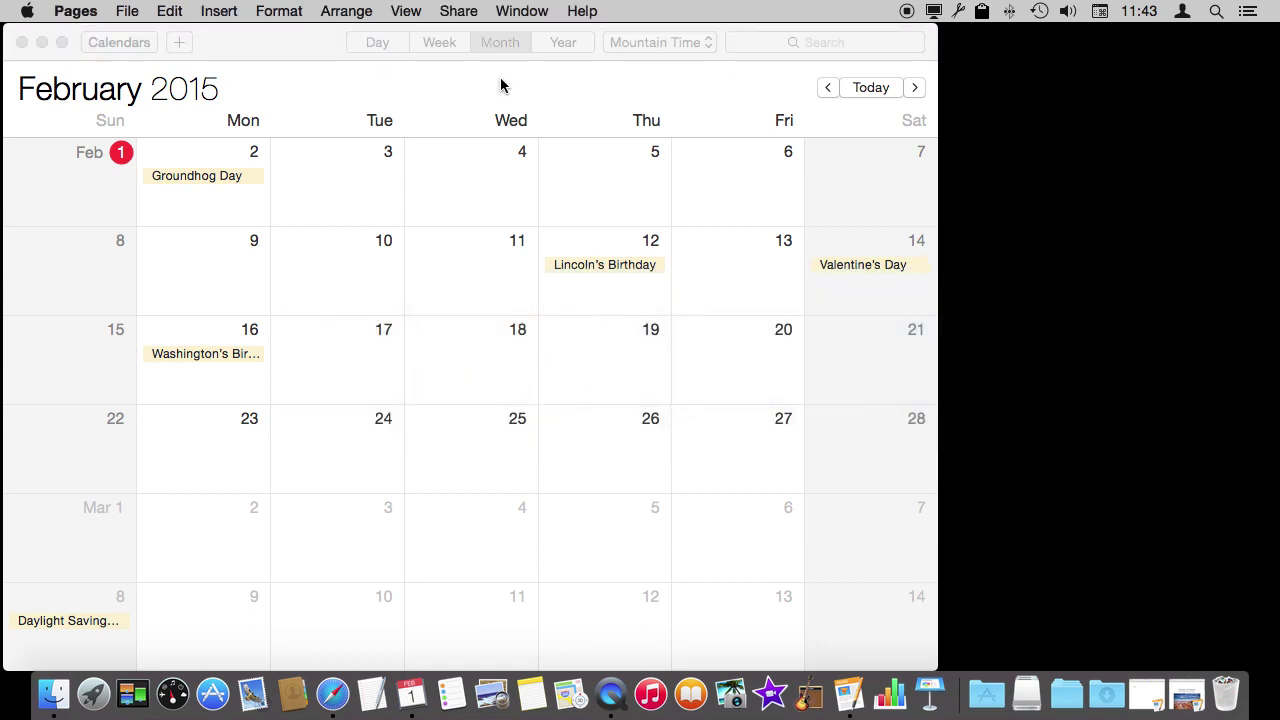
pyautogui.click(1147, 694)
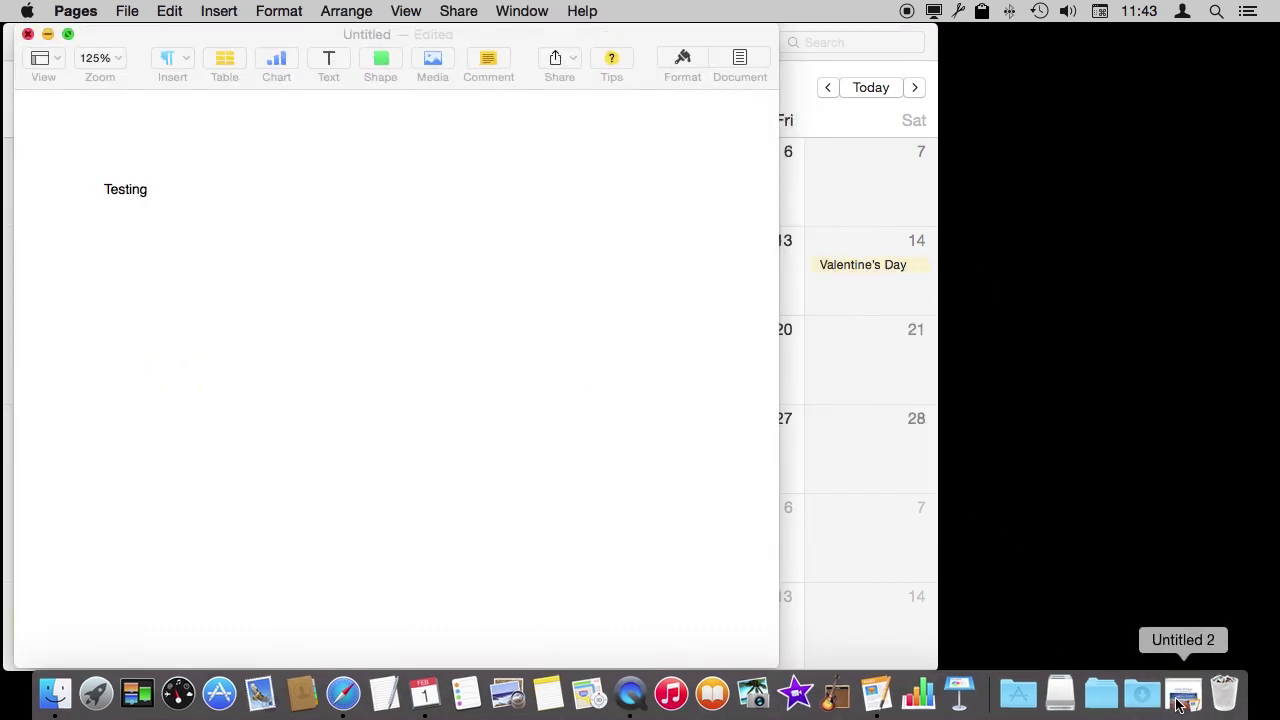
pyautogui.click(1180, 705)
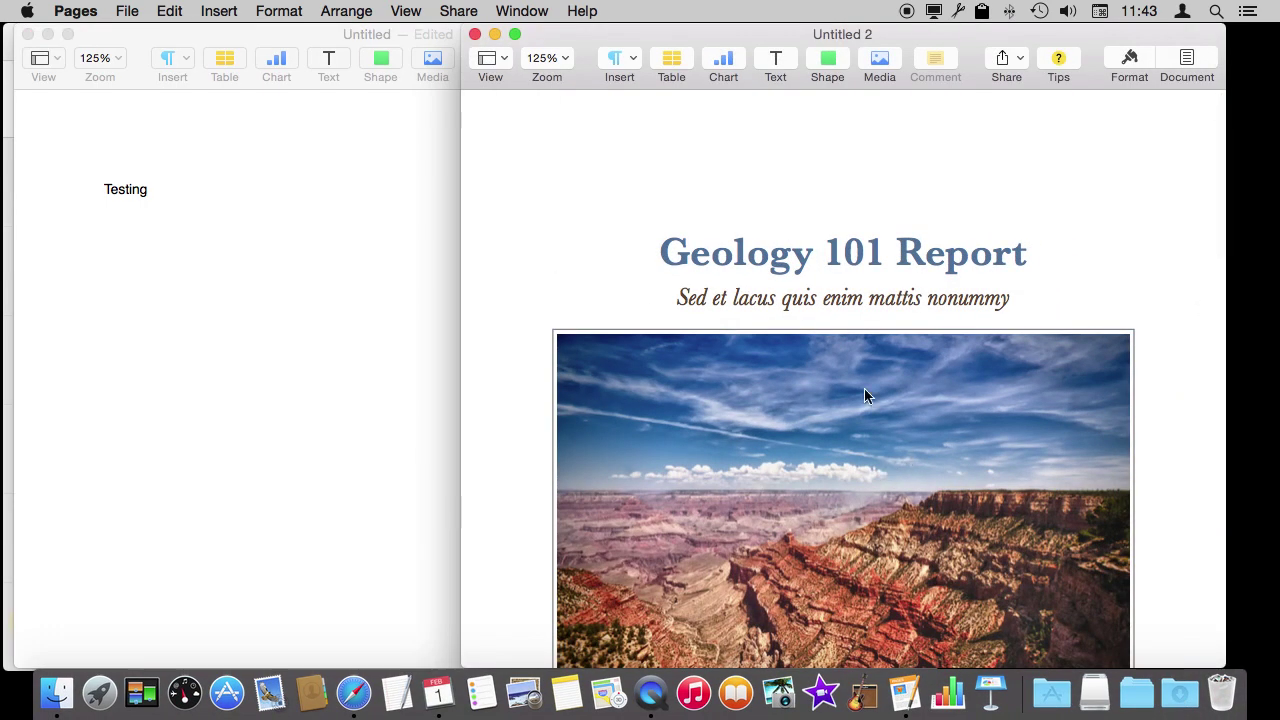
# - Minimize the Geology 101 Report window and hide Pages while the Testing document is open
pyautogui.click(495, 34)
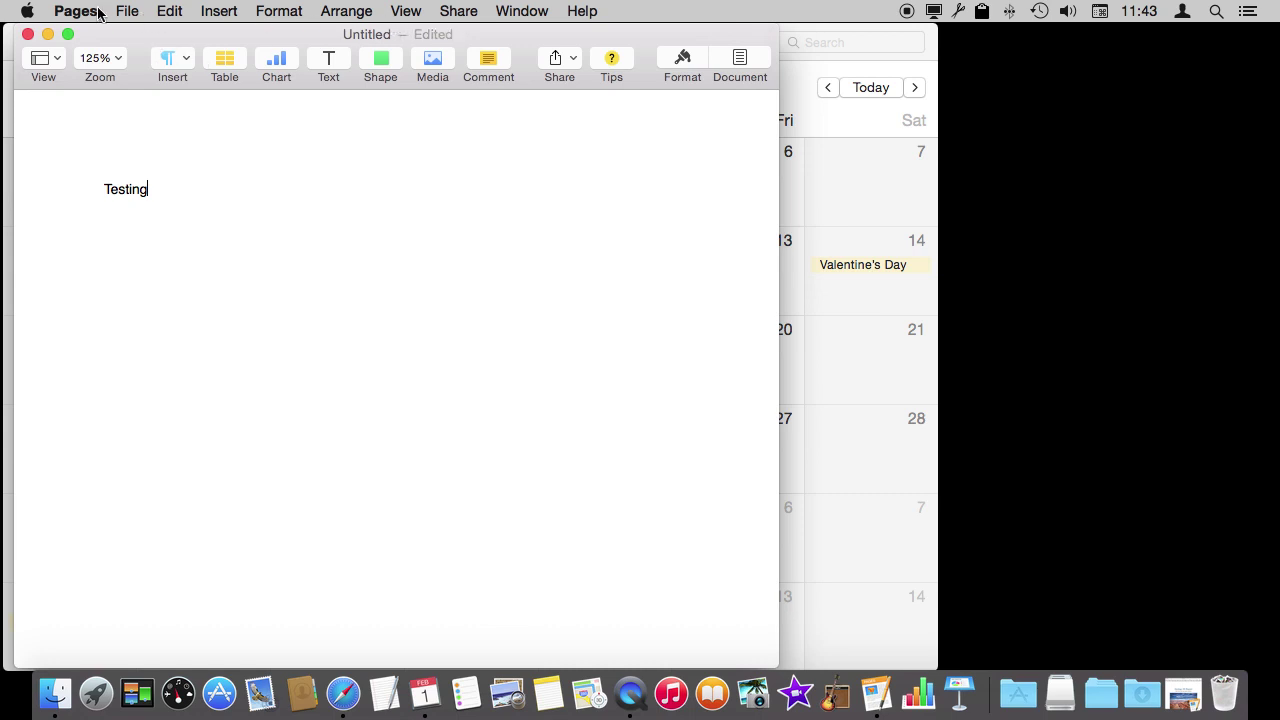
pyautogui.press('super+h')
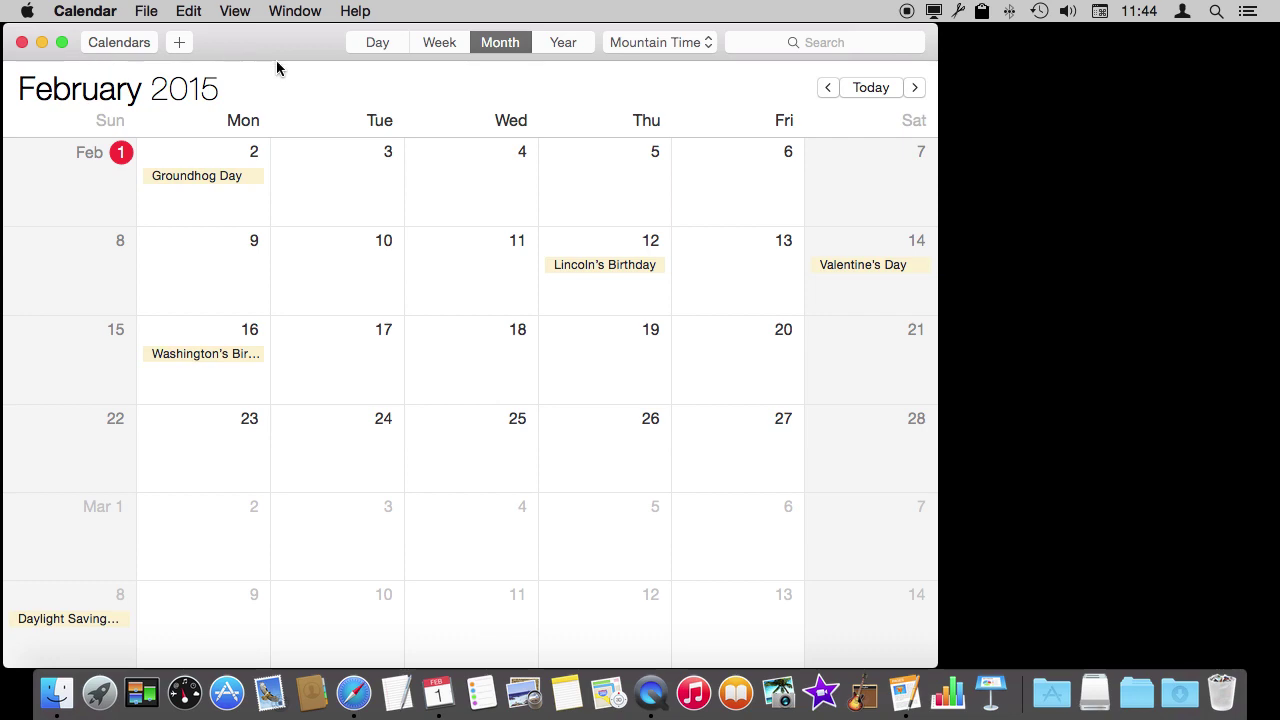
# - Minimize the Calendar window to the Dock and switch to Safari through the application switcher
pyautogui.click(42, 42)
pyautogui.press('super+Tab')
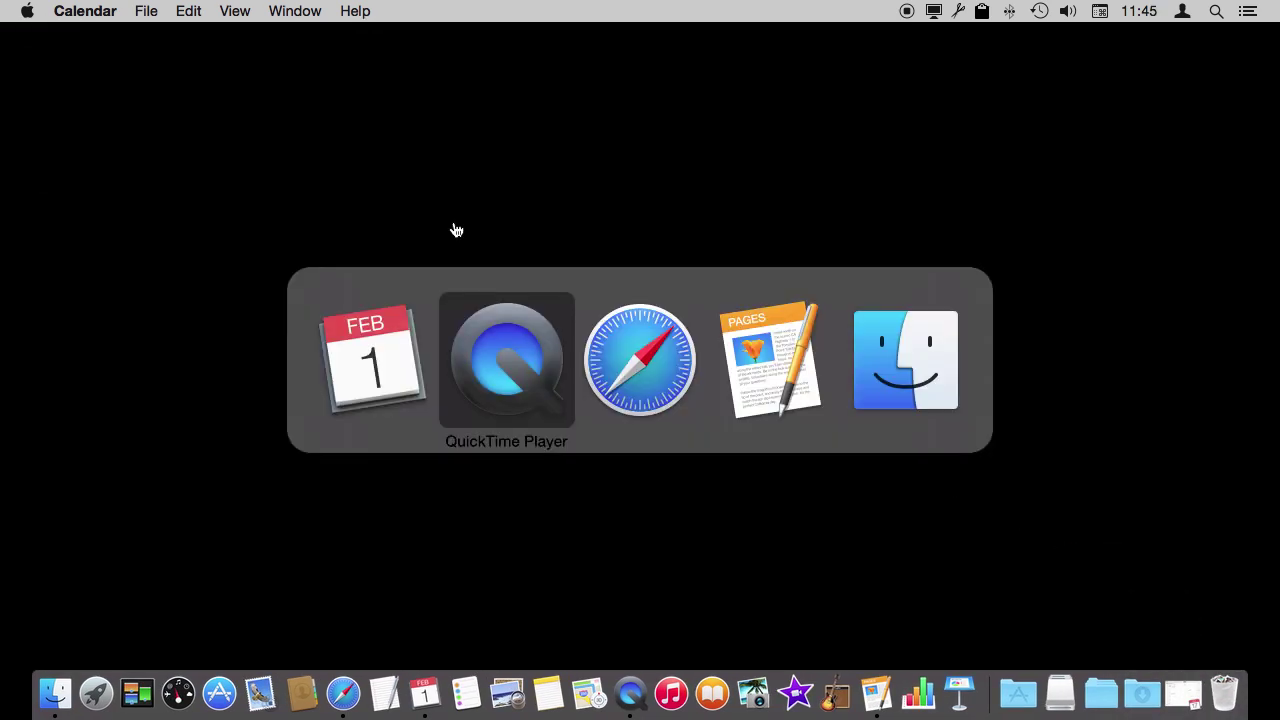
pyautogui.press('super+Tab')
pyautogui.press('super+Tab')
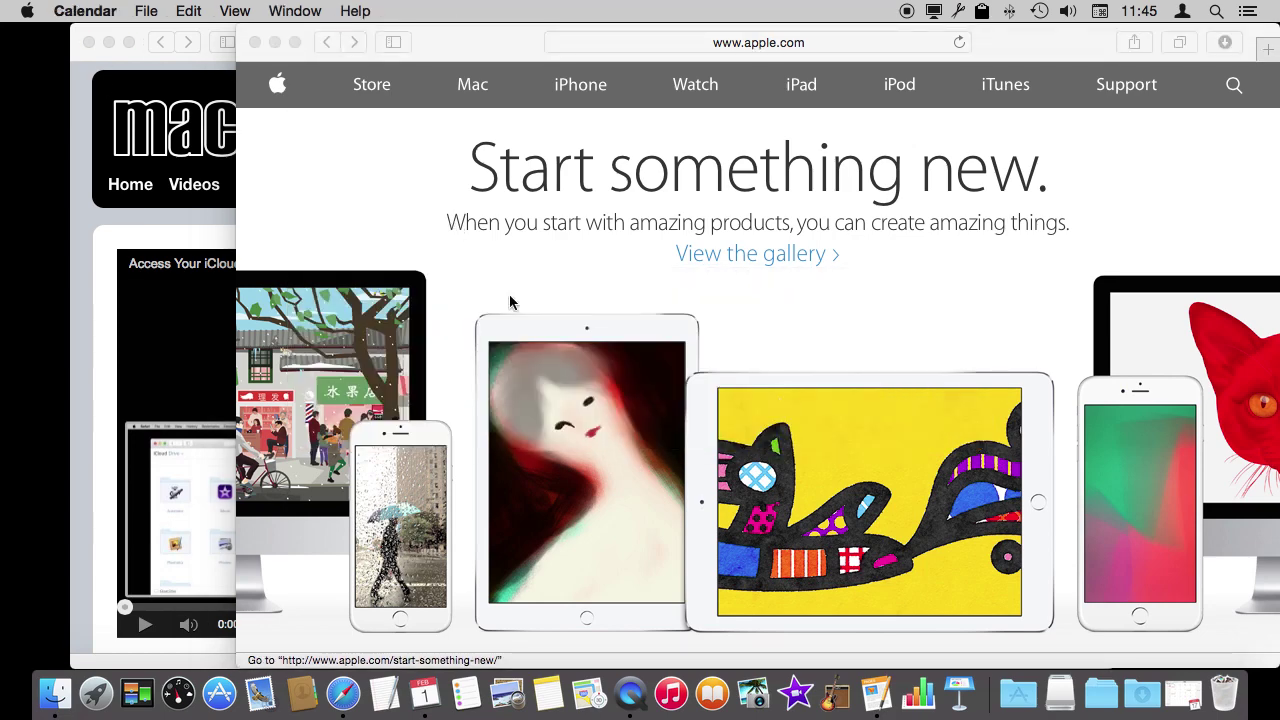
# - Restore the minimized Calendar window from the Dock and switch to the Safari window behind it
pyautogui.click(1182, 695)
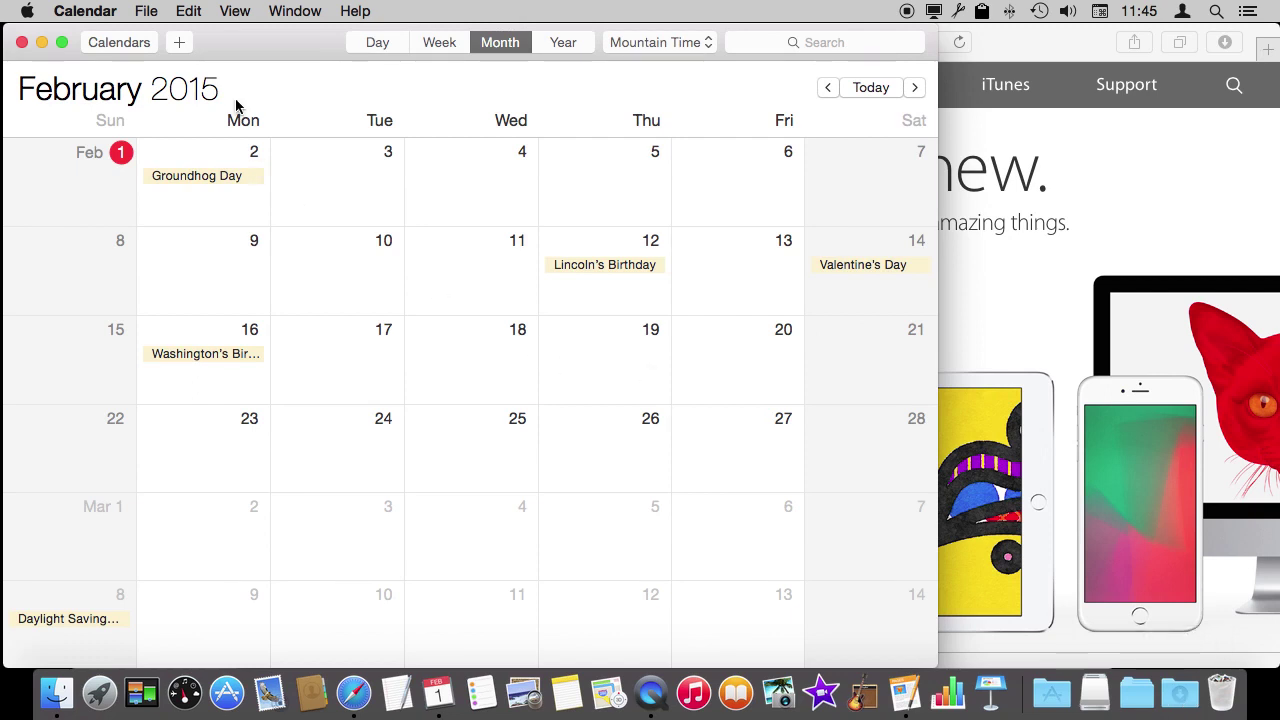
pyautogui.click(1020, 43)
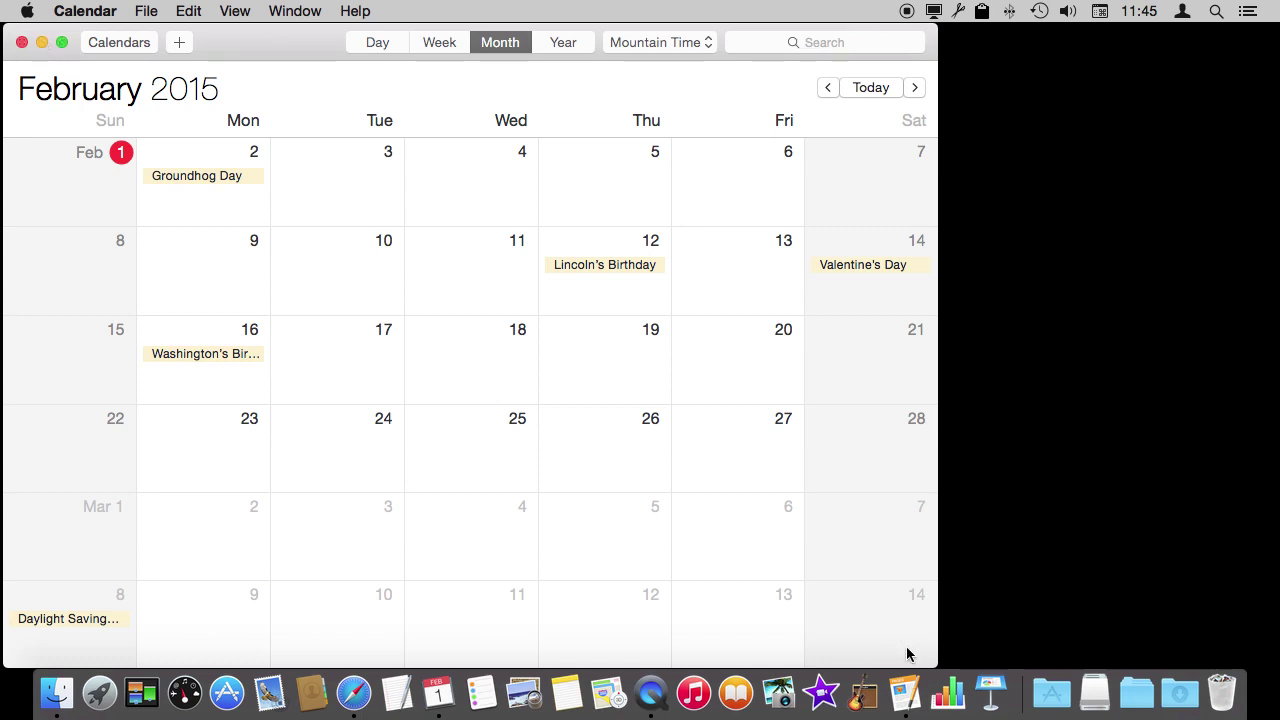
# - Bring back the hidden Pages application and restore its minimized Geology 101 Report window from the Dock
pyautogui.click(904, 692)
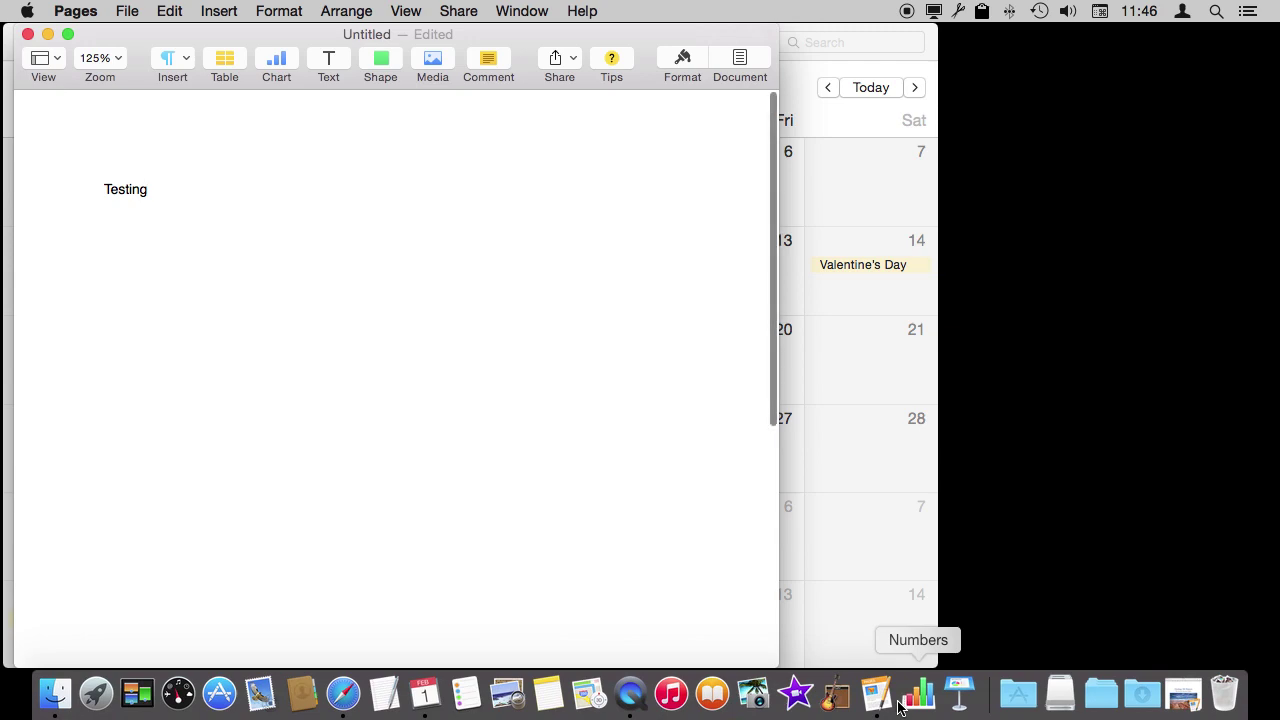
pyautogui.click(1180, 703)
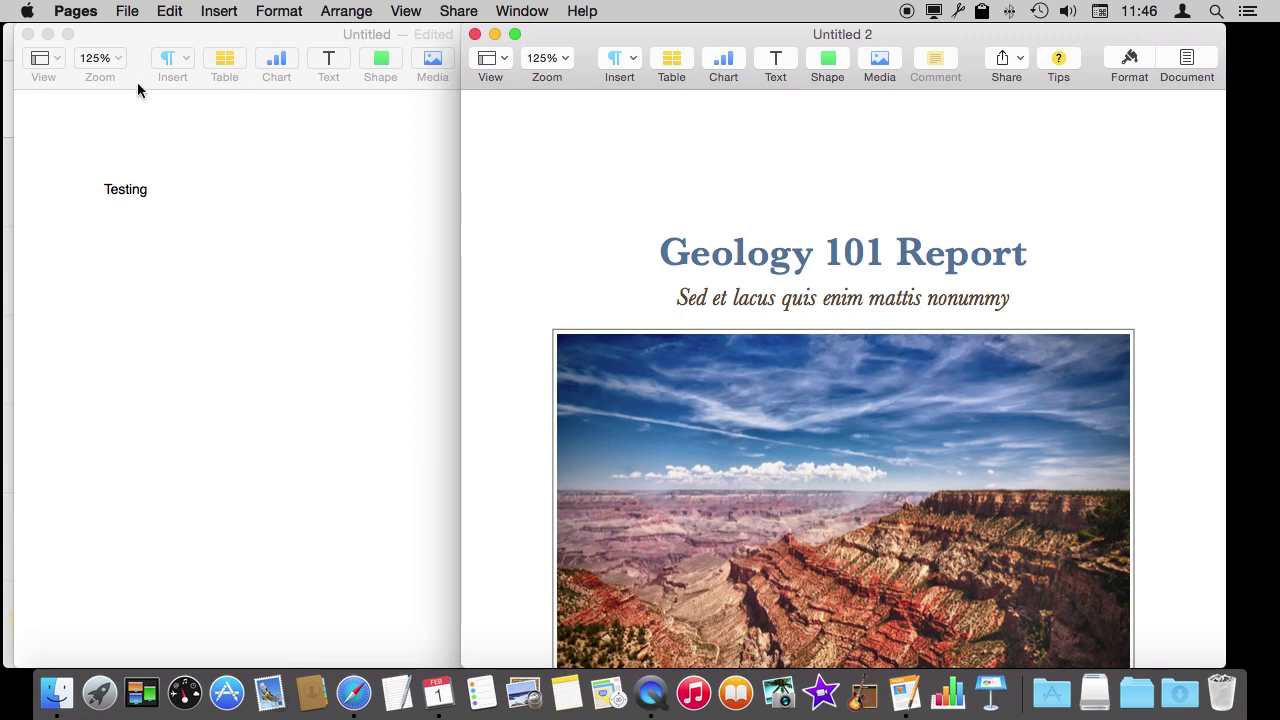
# - Hide Pages with both document windows open and return to it from the Dock
pyautogui.click(78, 10)
pyautogui.click(115, 228)
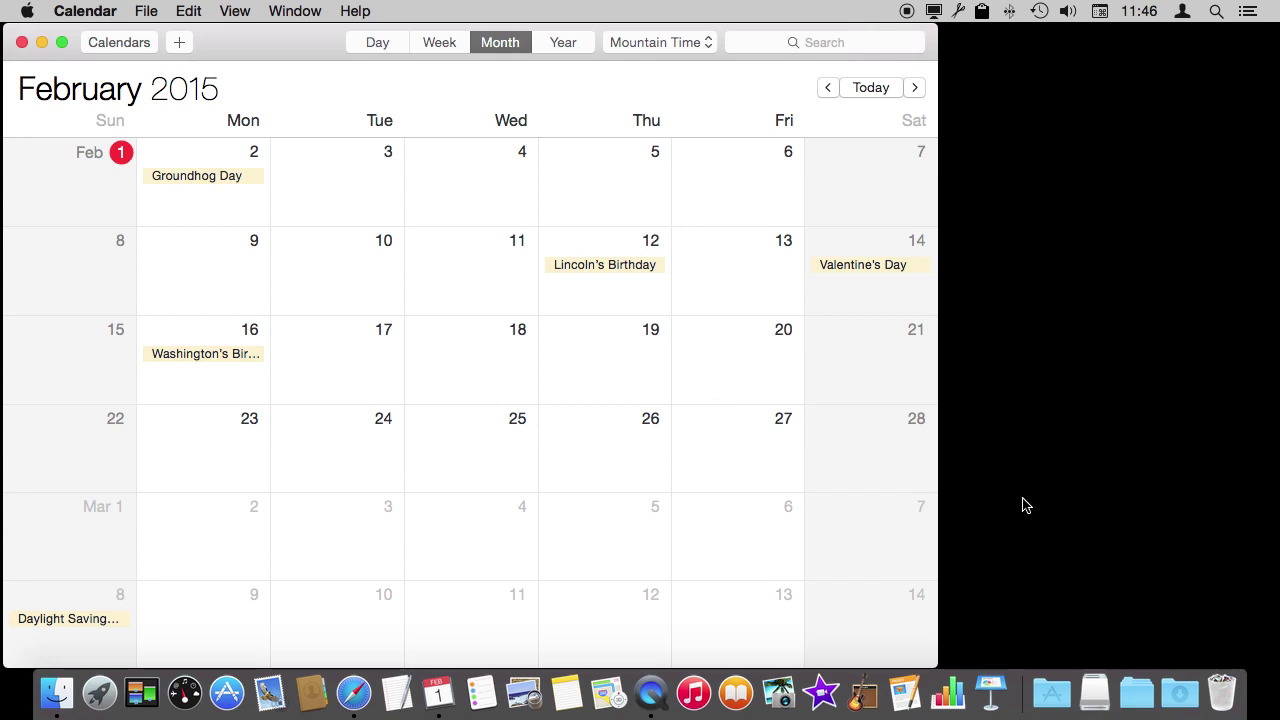
pyautogui.click(905, 695)
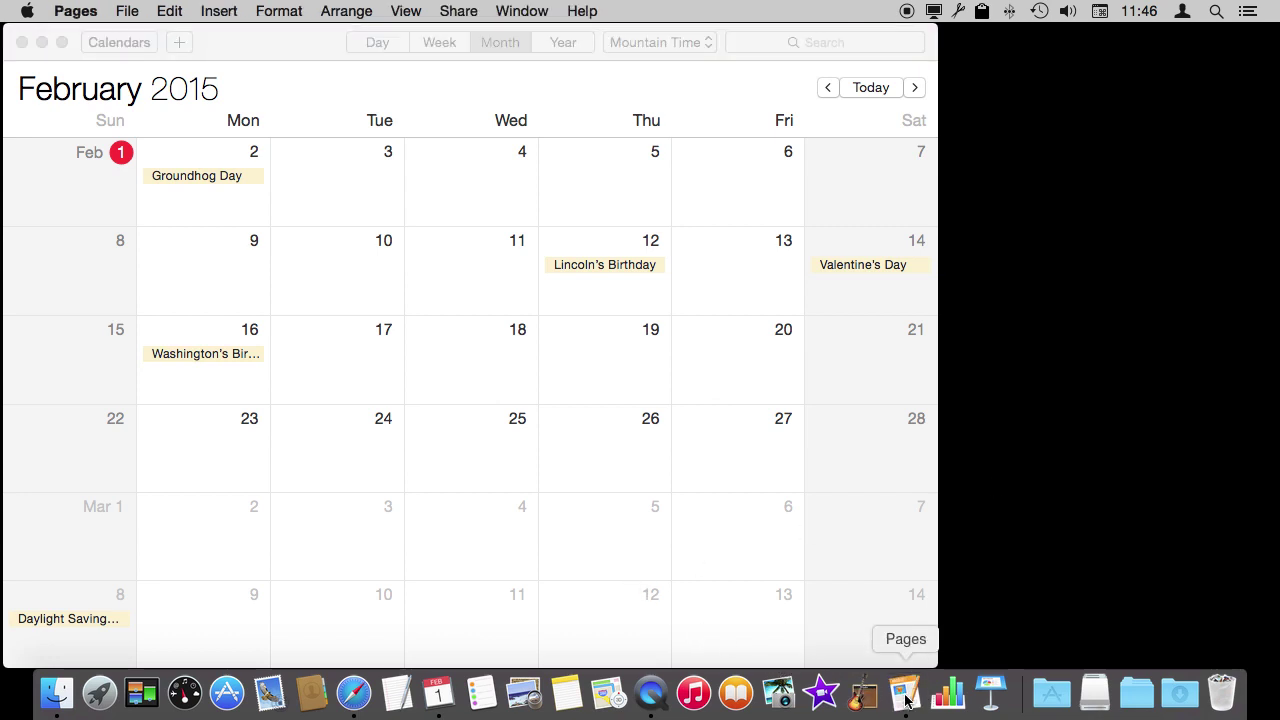